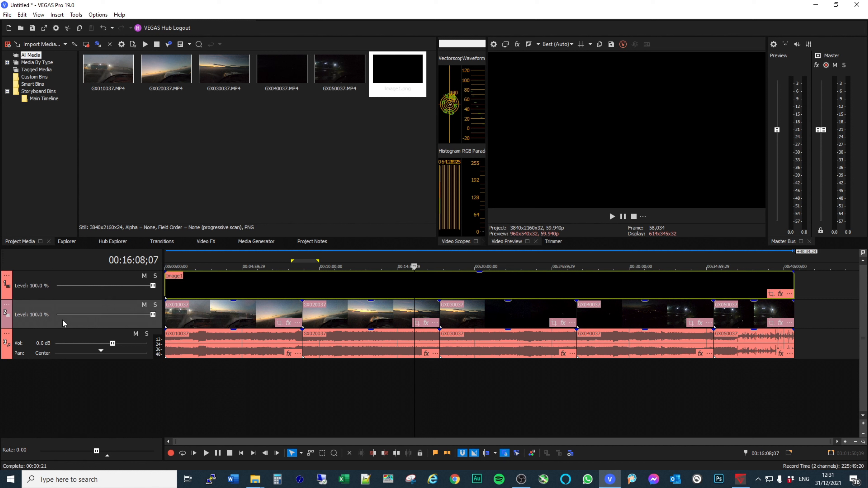
Delete the track holding the GX video clips and their audio track, confirming removal of all events on both
key("Delete")
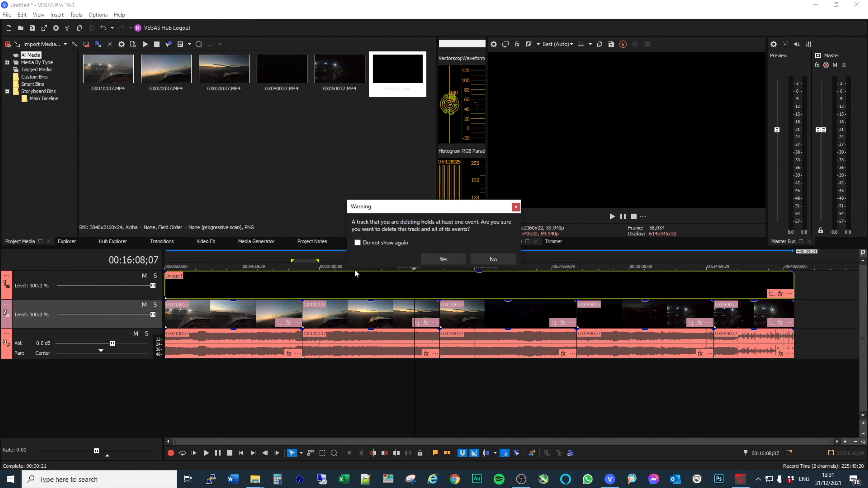
left_click(444, 259)
key("Delete")
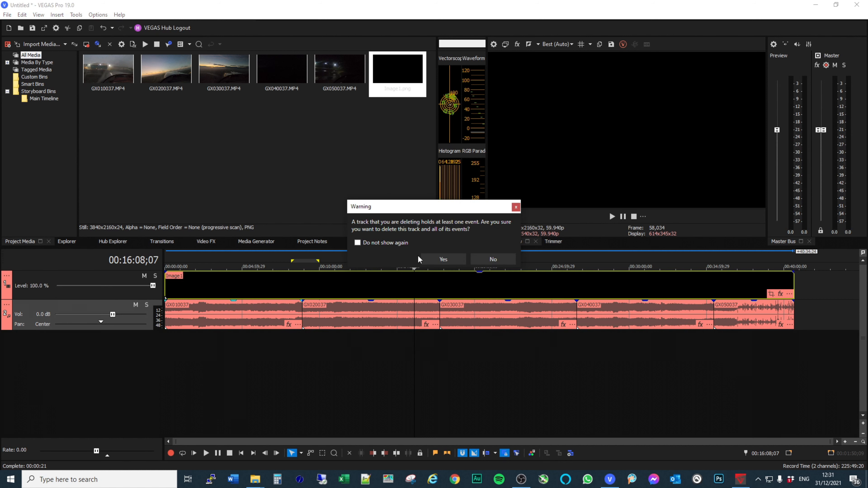
left_click(441, 259)
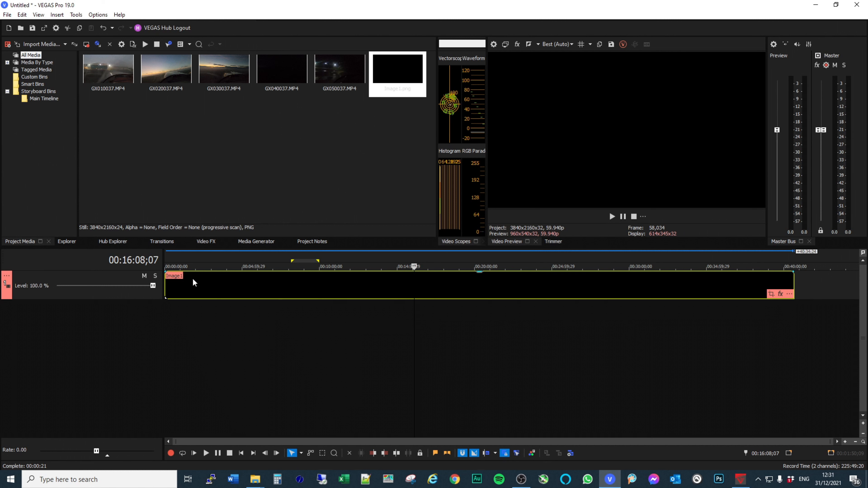
Set the timeline's loop region selection to span the whole project
left_click(7, 14)
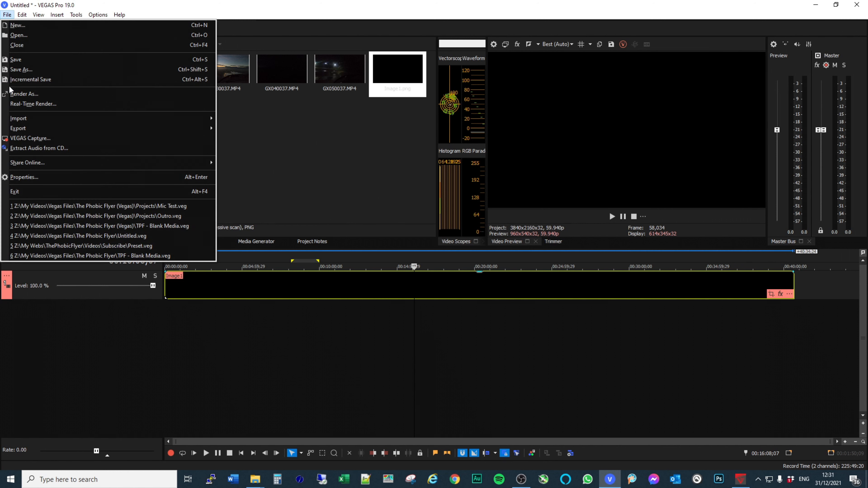
left_click(334, 257)
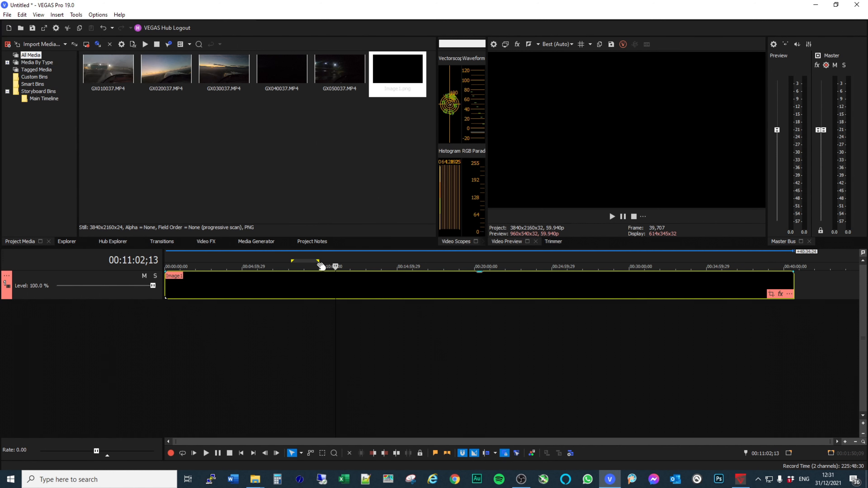
right_click(306, 258)
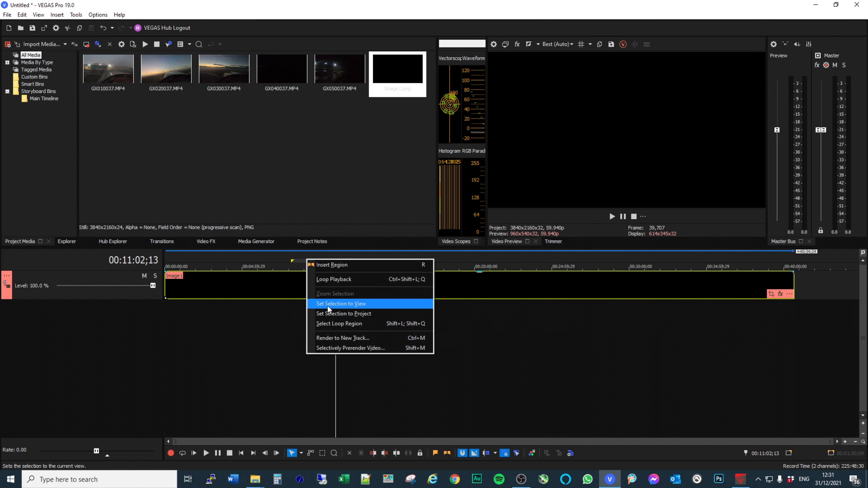
left_click(330, 314)
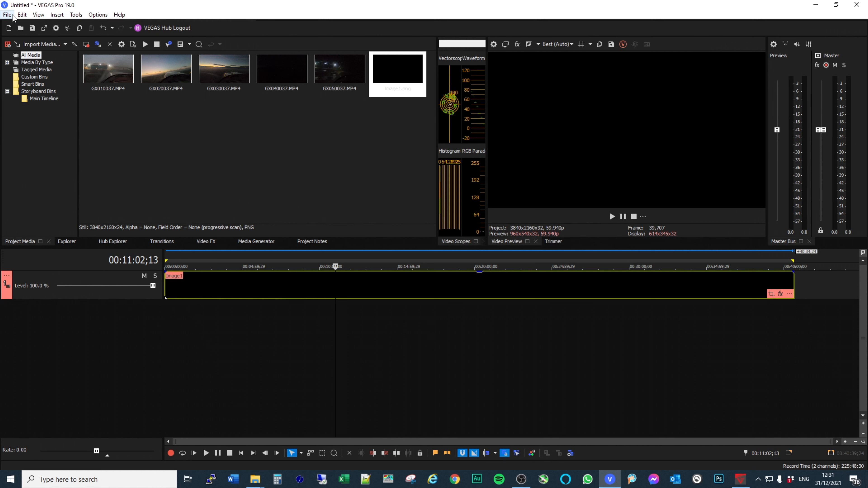
Render the project to C:\Temp as Blank Media.mp4 using MAGIX AVC/AAC MP4, Internet HD 1080p 29.97 fps (NVENC), overwriting the existing file
left_click(7, 14)
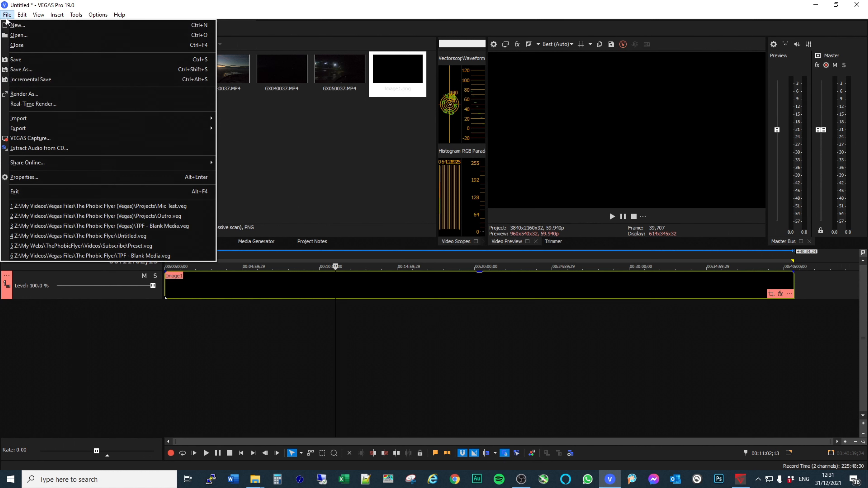
left_click(40, 98)
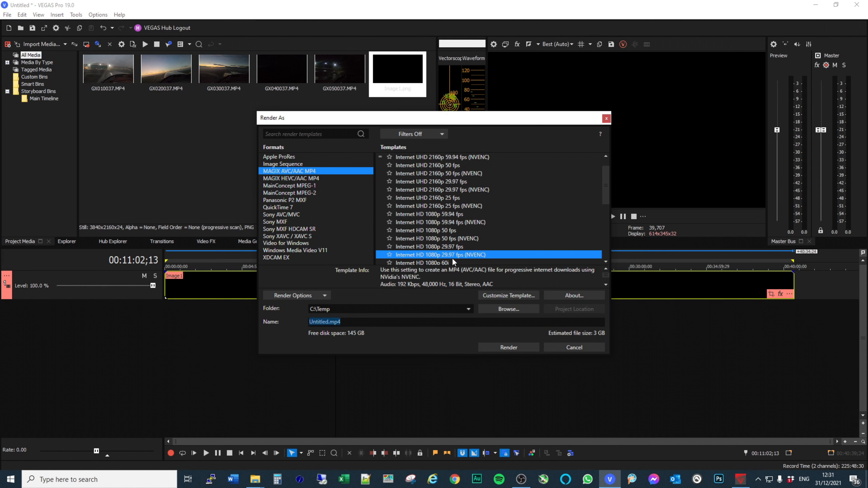
left_click(329, 322)
left_click_drag(330, 323, 302, 320)
type("Night Rating")
key("BackSpace")
key("BackSpace")
key("BackSpace")
key("BackSpace")
key("BackSpace")
key("BackSpace")
key("BackSpace")
key("BackSpace")
key("BackSpace")
key("BackSpace")
key("BackSpace")
type("Balnk Medi")
key("BackSpace")
key("BackSpace")
type("la")
left_click(518, 346)
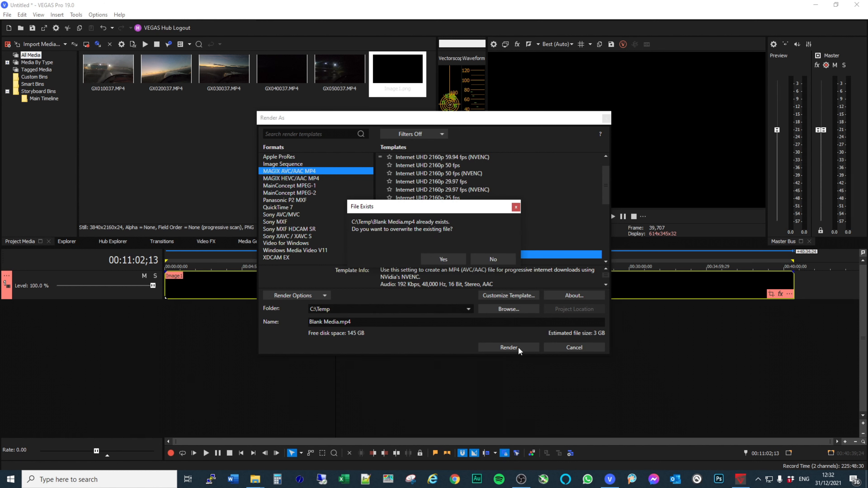
left_click(436, 258)
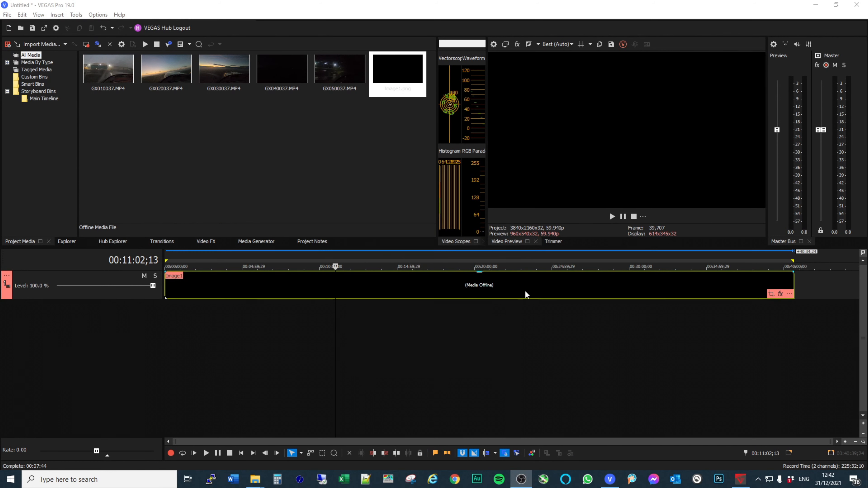
Delete the black image event from the timeline
left_click(525, 294)
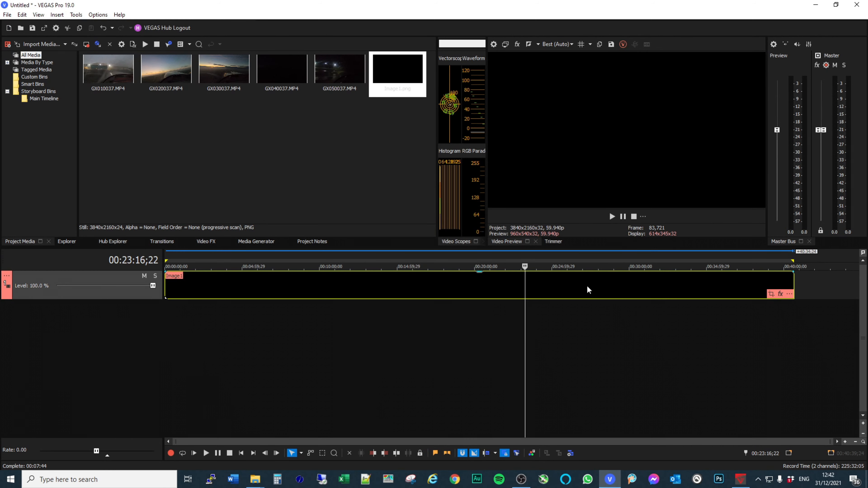
left_click(493, 289)
key("Delete")
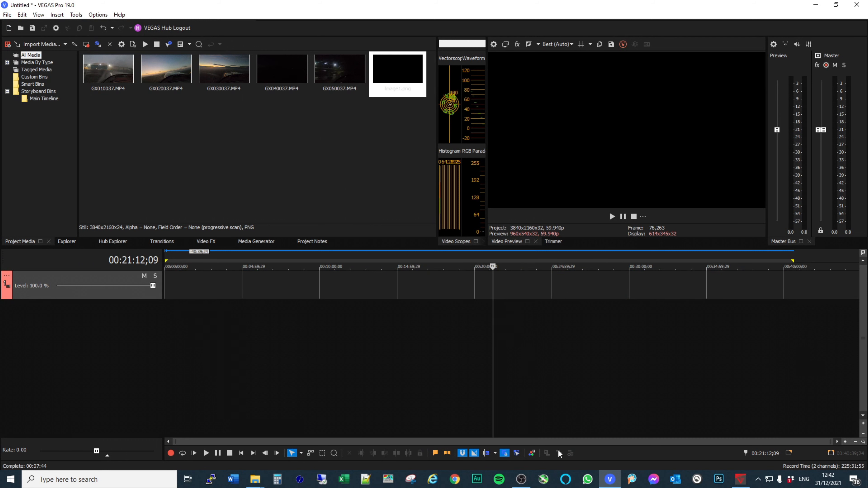
Switch to VIRB Edit and create a new video named Night Rating
left_click(740, 479)
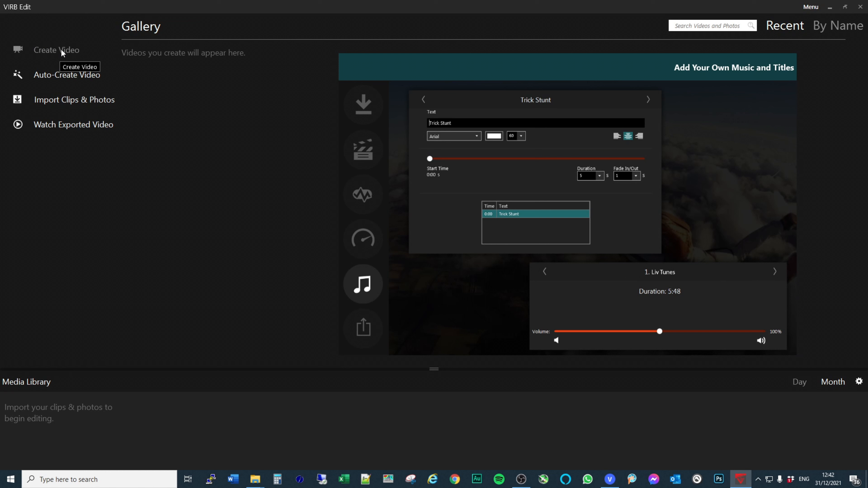
left_click(61, 48)
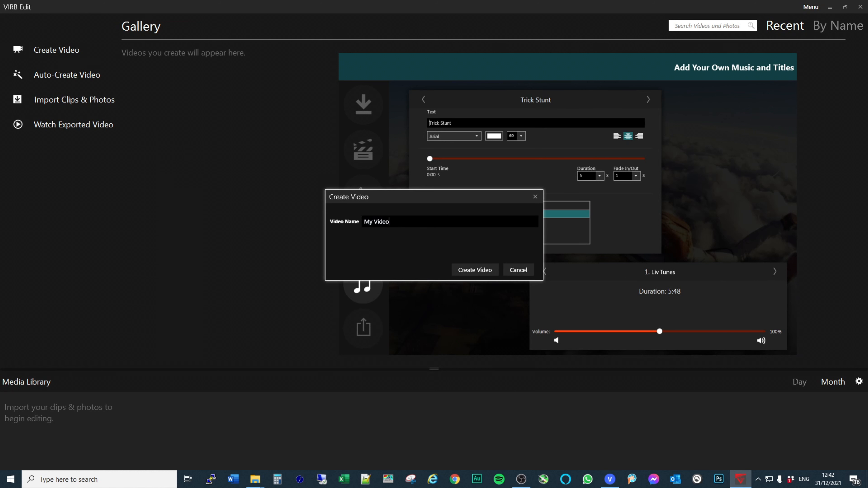
type("Night rating")
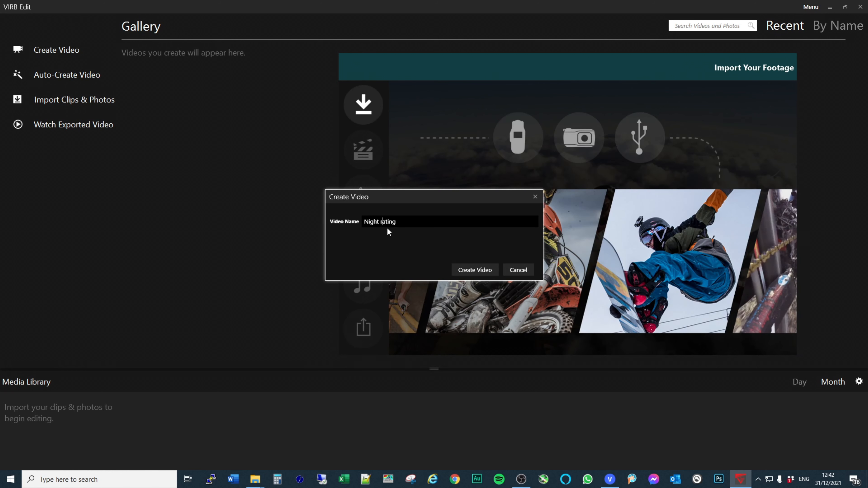
type("R")
left_click(474, 270)
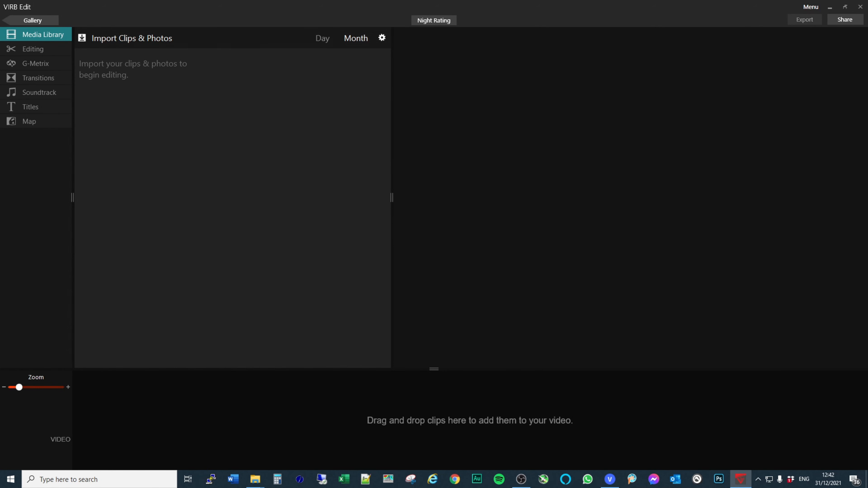
Import clips GX010037 to GX050037 from File Explorer into the media library and place all five on the timeline in order
key("alt+Tab")
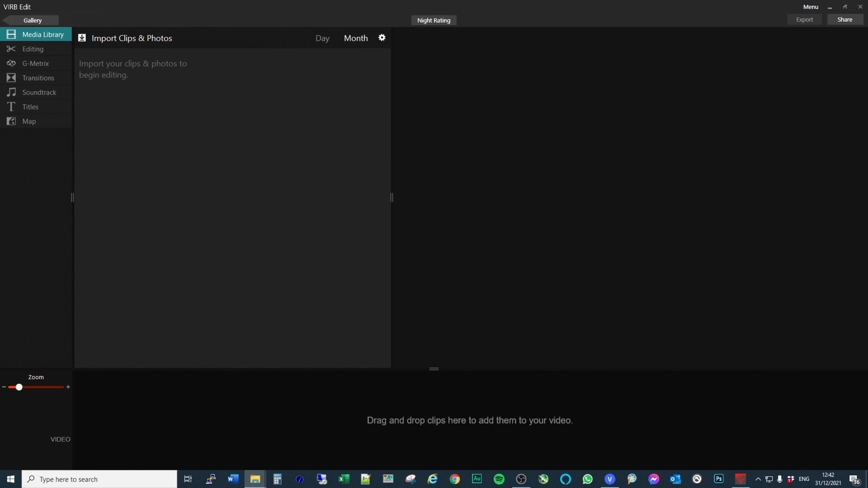
left_click_drag(432, 478, 247, 309)
left_click_drag(237, 279, 237, 280)
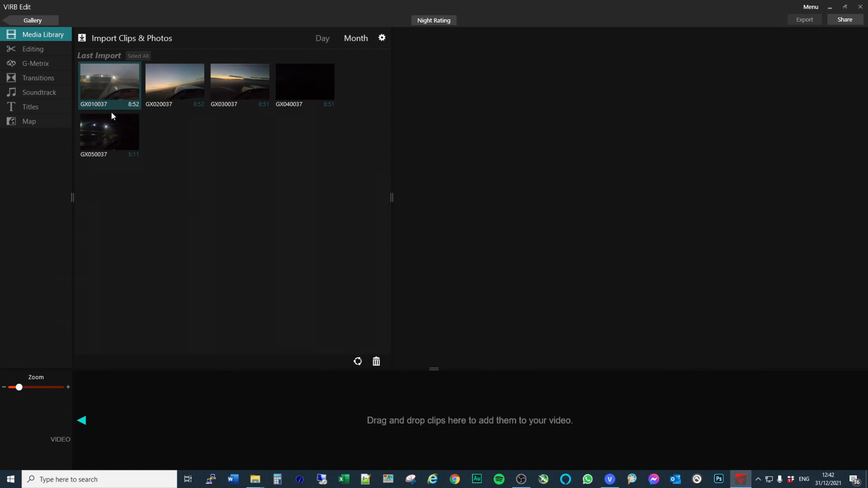
left_click(116, 133, "ctrl")
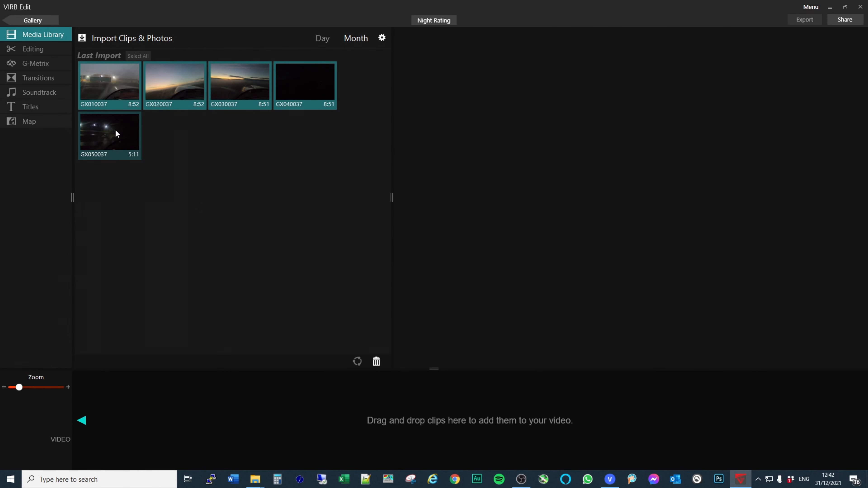
left_click_drag(115, 130, 96, 412)
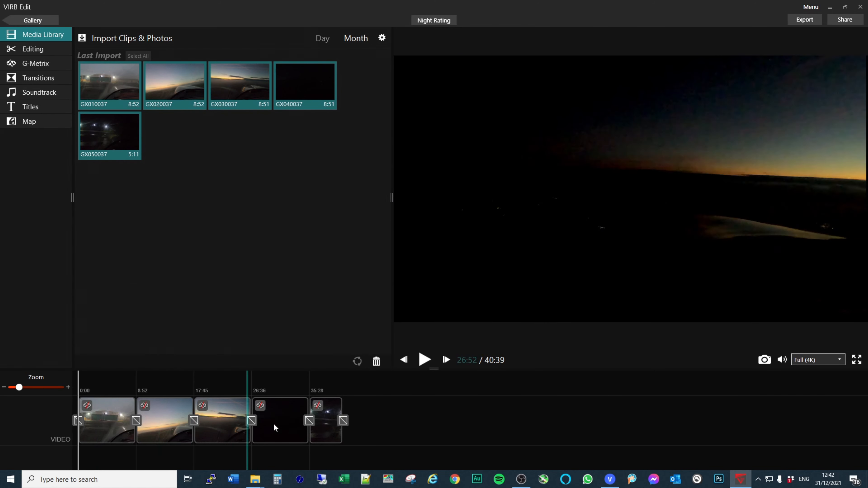
Import the G-Metrix log "EGBJ Gloucestershire - EGBJ Gloucestershire 202112291631.gpx" from C:\Temp and use it for the first timeline clip
left_click(88, 410)
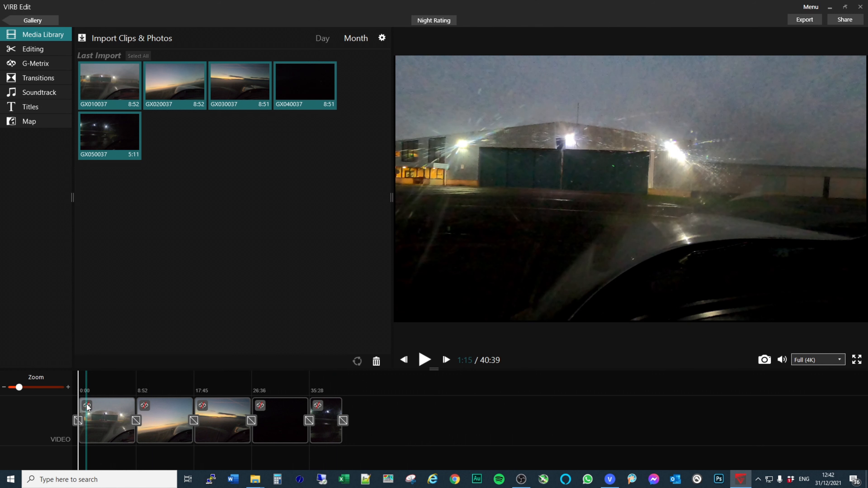
left_click(87, 405)
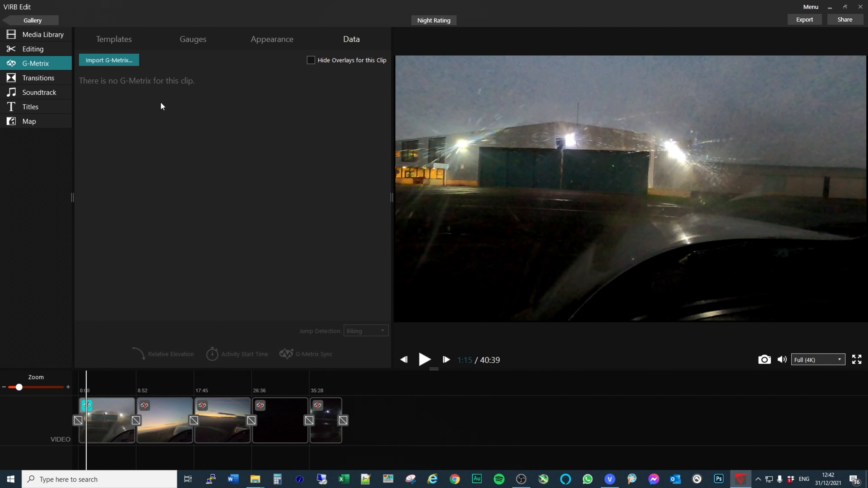
left_click(114, 63)
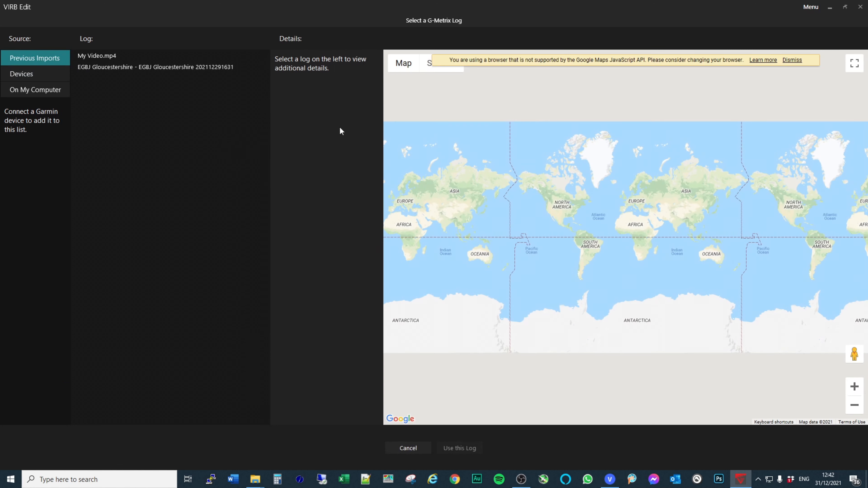
left_click(38, 90)
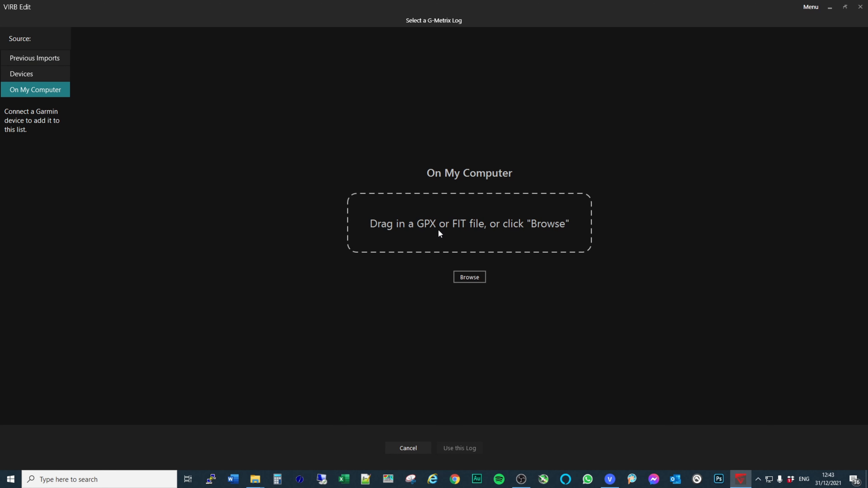
left_click(466, 281)
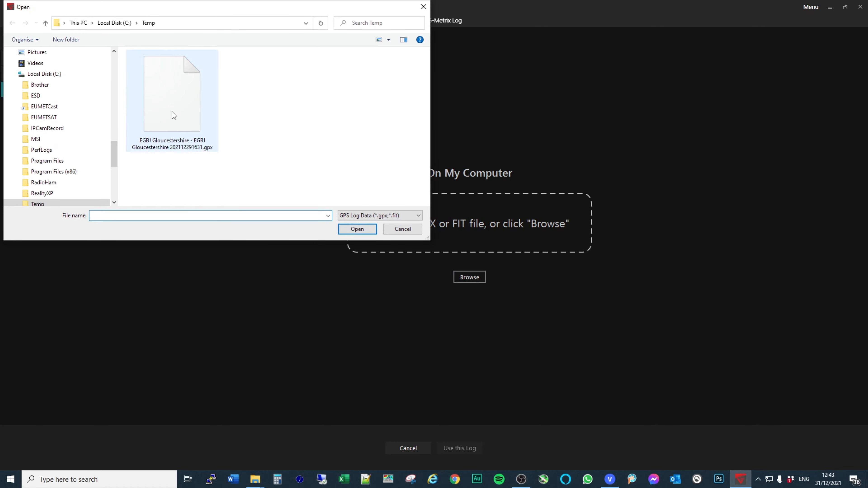
double_click(171, 112)
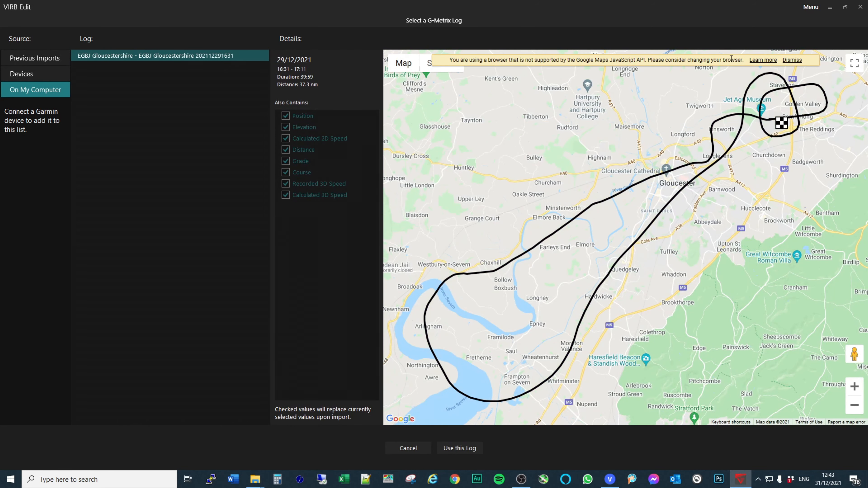
left_click(785, 60)
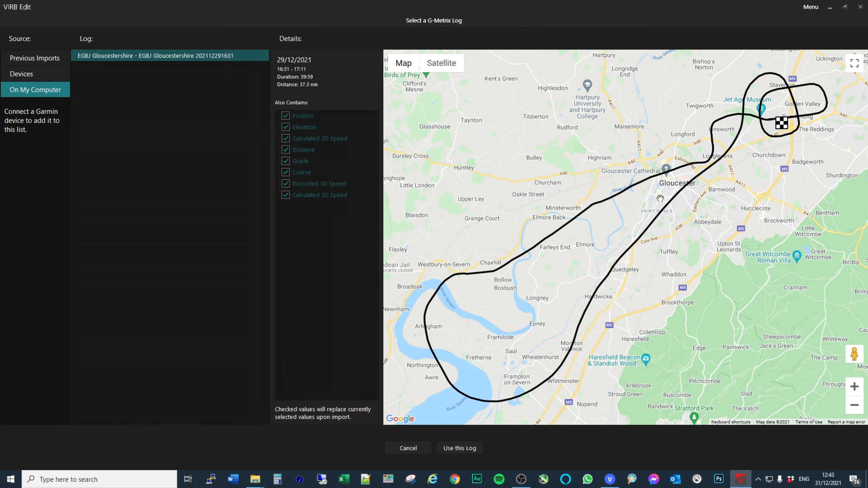
left_click(468, 447)
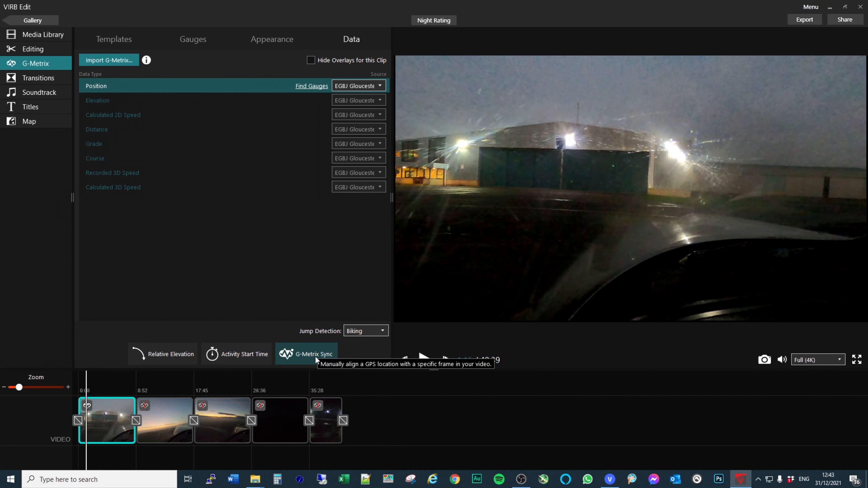
Sync the first clip's frame at 0:00 with the GPS log position at about 3:01
left_click(314, 355)
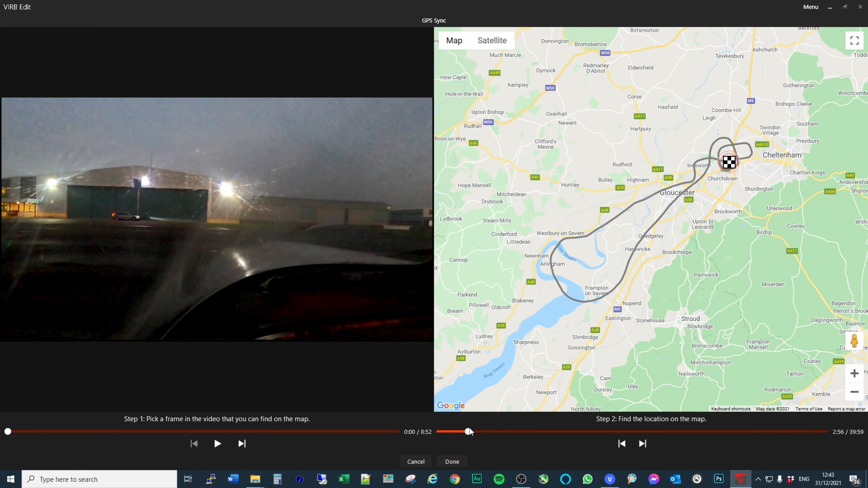
left_click_drag(465, 433, 469, 432)
left_click(460, 460)
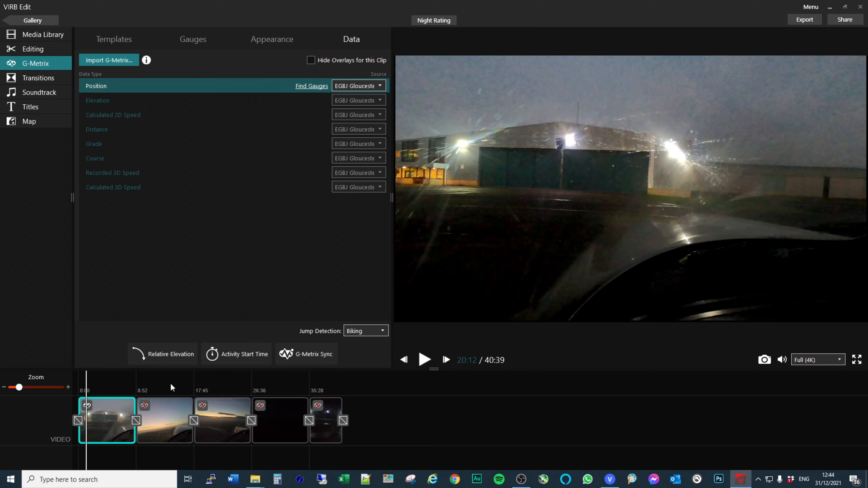
Reopen the first clip's G-Metrix sync and examine the aircraft's synced position on the satellite map at Gloucestershire Airport
left_click(301, 354)
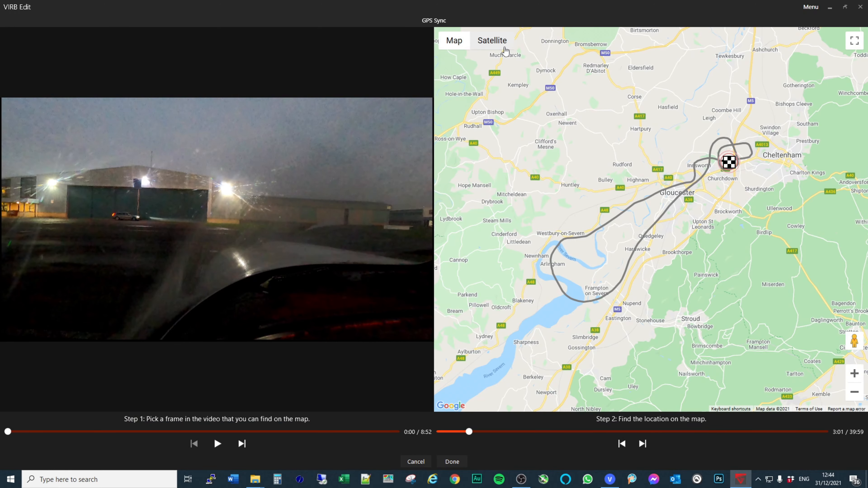
left_click(493, 41)
left_click_drag(766, 159, 624, 263)
scroll(586, 268, "up", 7)
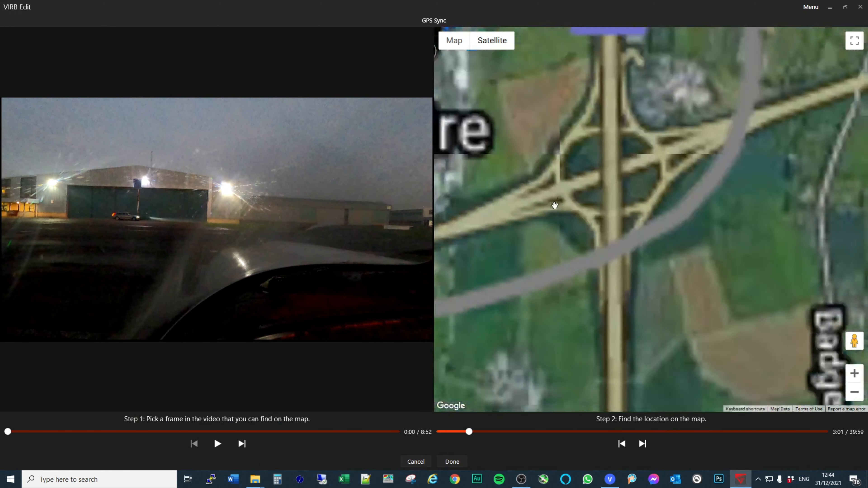
left_click_drag(554, 206, 771, 345)
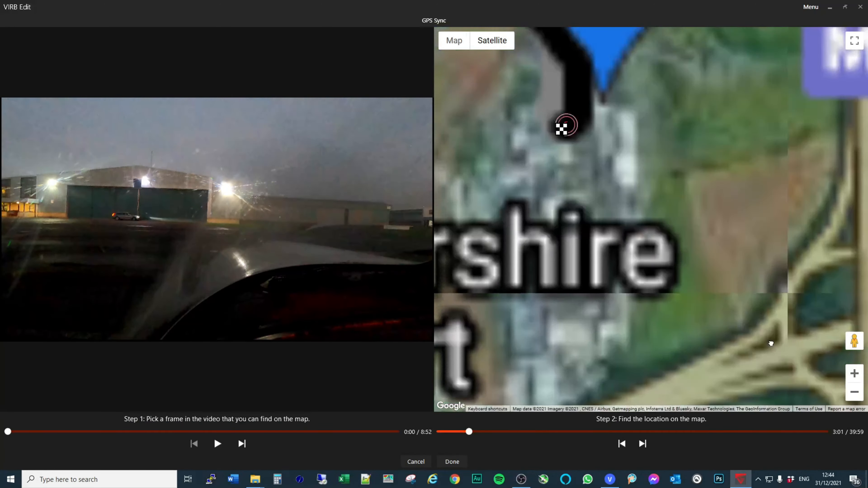
left_click_drag(667, 217, 780, 347)
left_click_drag(619, 263, 724, 317)
left_click_drag(585, 301, 614, 250)
scroll(685, 257, "up", 3)
scroll(687, 256, "down", 2)
scroll(624, 283, "up", 3)
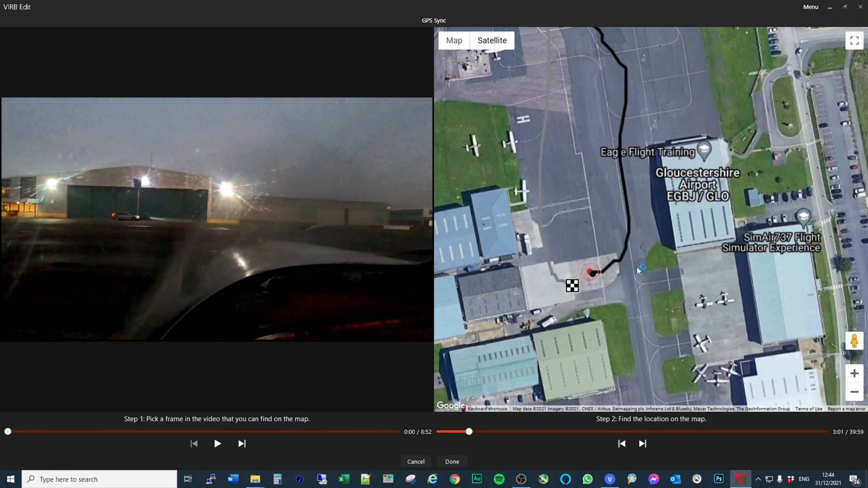
Play the first clip between about 0:55 and 1:39 and compare the aircraft's taxiing with the marker's position along the satellite map track
scroll(631, 262, "up", 3)
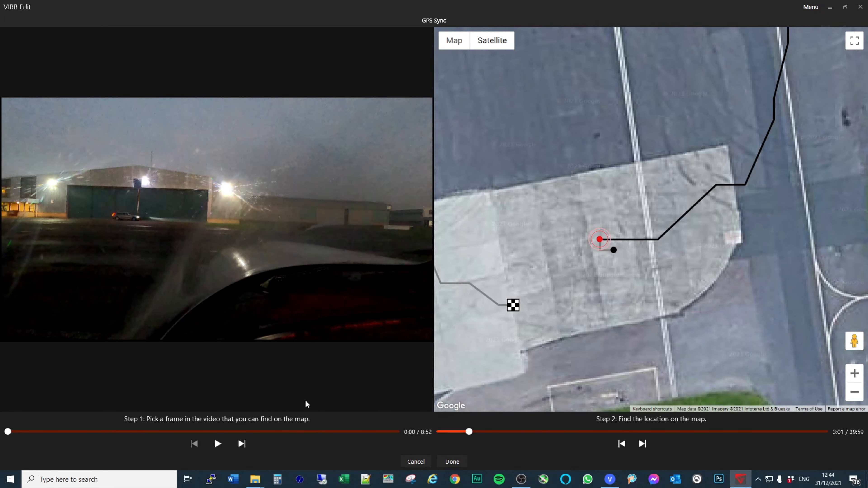
left_click(218, 444)
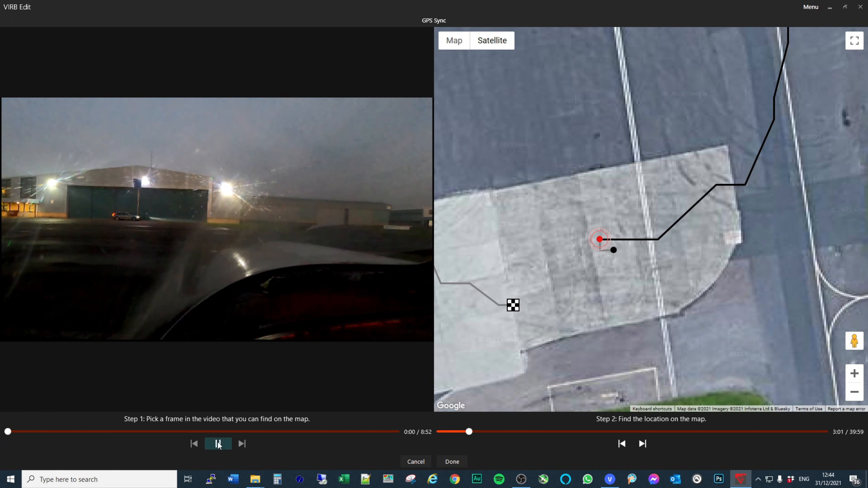
left_click(68, 431)
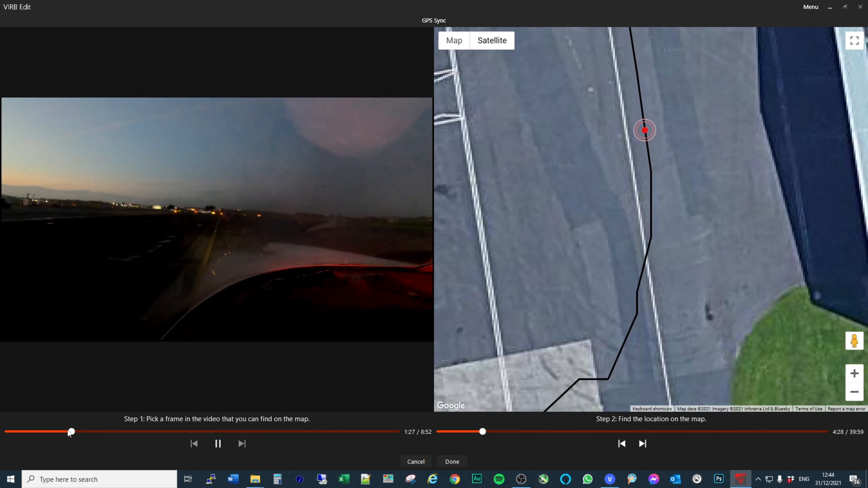
left_click(48, 432)
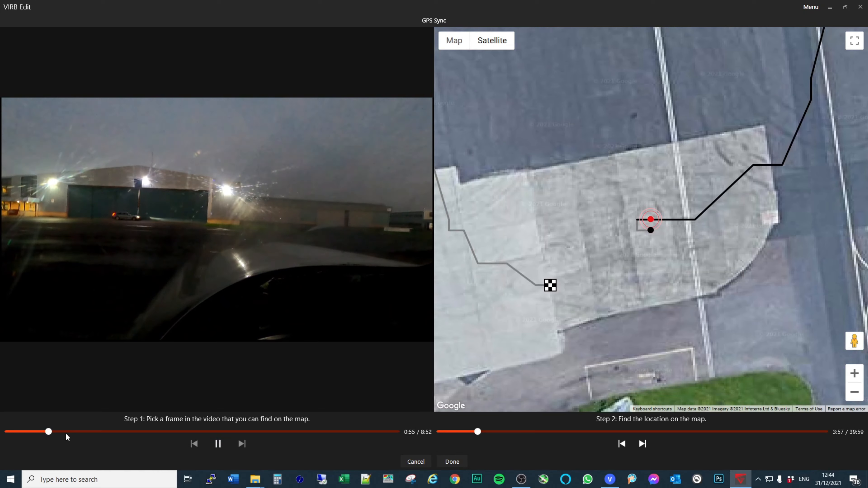
left_click(57, 431)
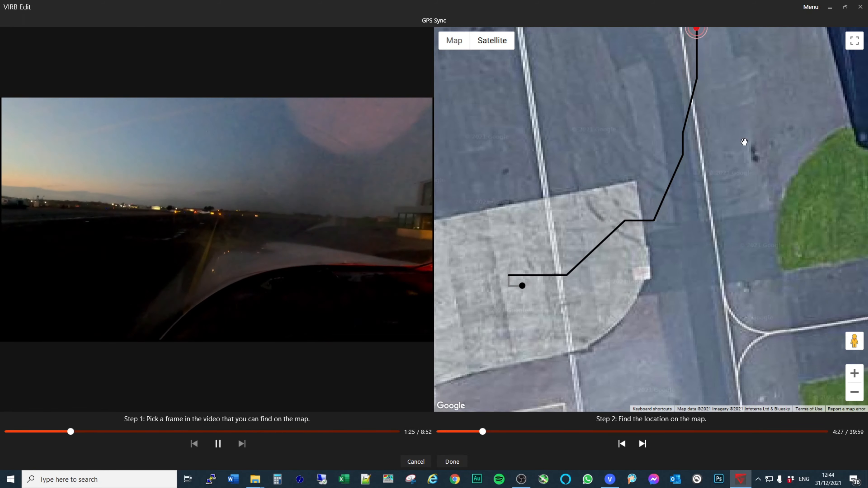
left_click_drag(690, 198, 708, 317)
left_click_drag(696, 149, 702, 237)
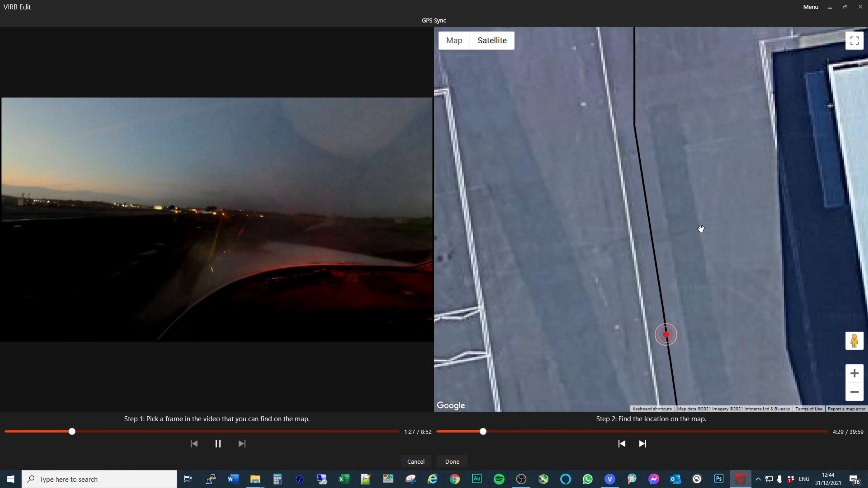
scroll(699, 224, "down", 1)
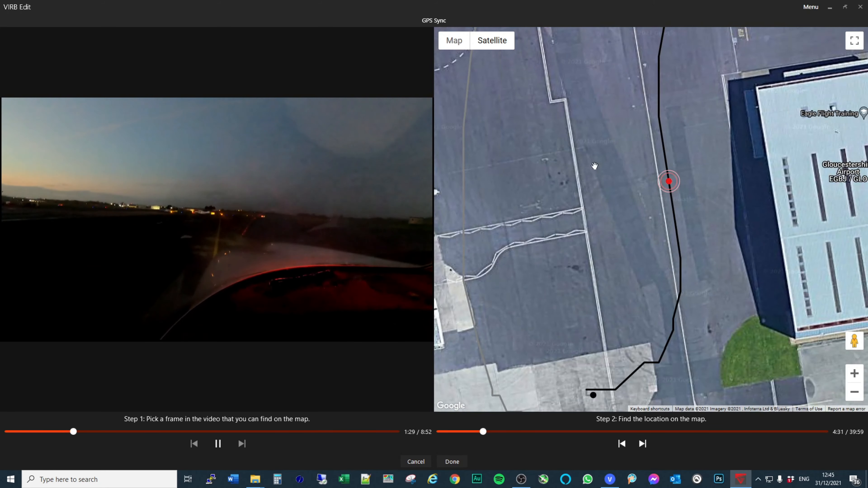
left_click_drag(691, 140, 637, 276)
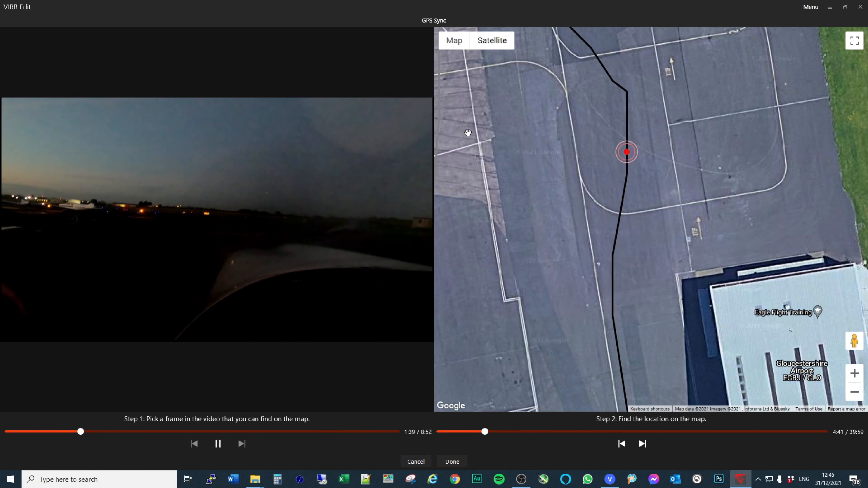
Check the taxi turn and stop between 1:41 and 2:06, and resync the first clip's 0:00 frame to the log position at 3:03
left_click(224, 444)
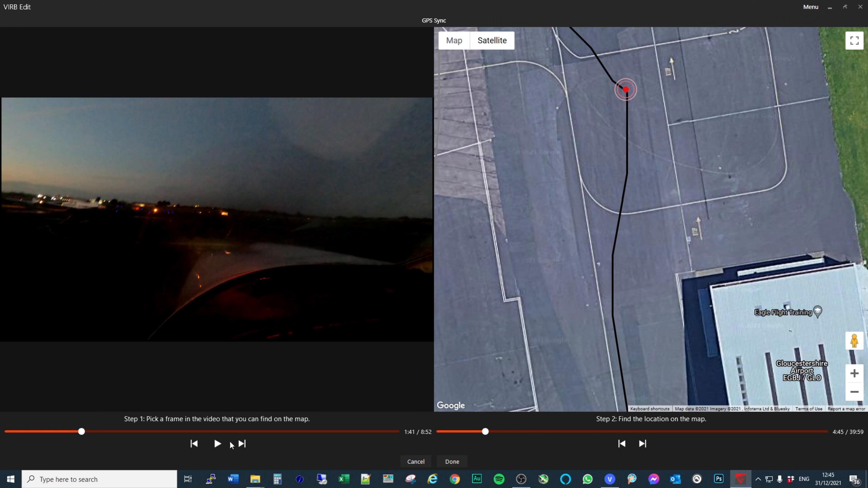
left_click(220, 443)
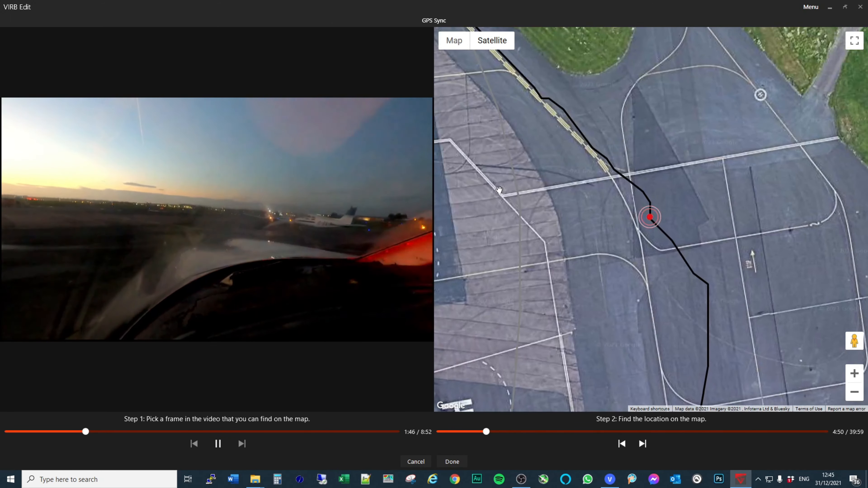
left_click(220, 445)
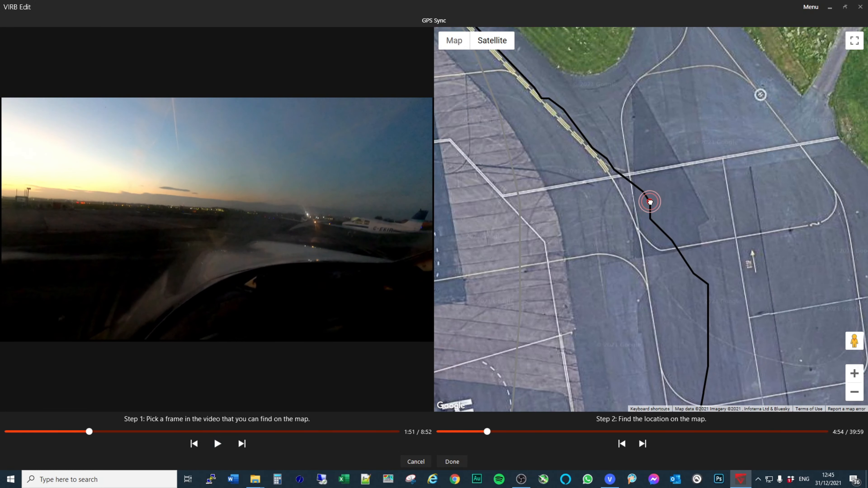
left_click(217, 445)
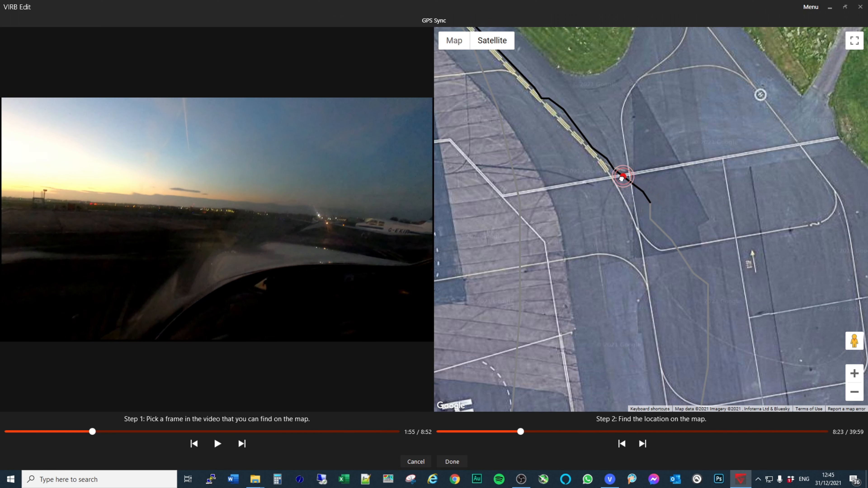
left_click_drag(642, 215, 639, 215)
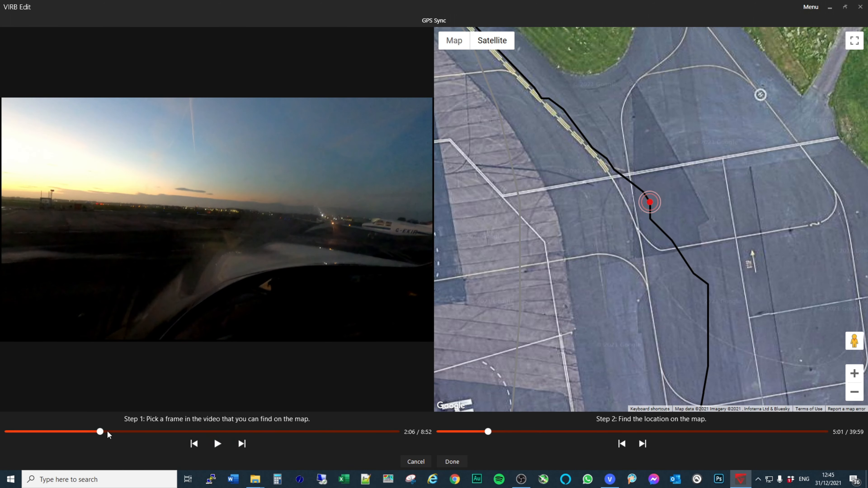
left_click_drag(102, 431, 7, 431)
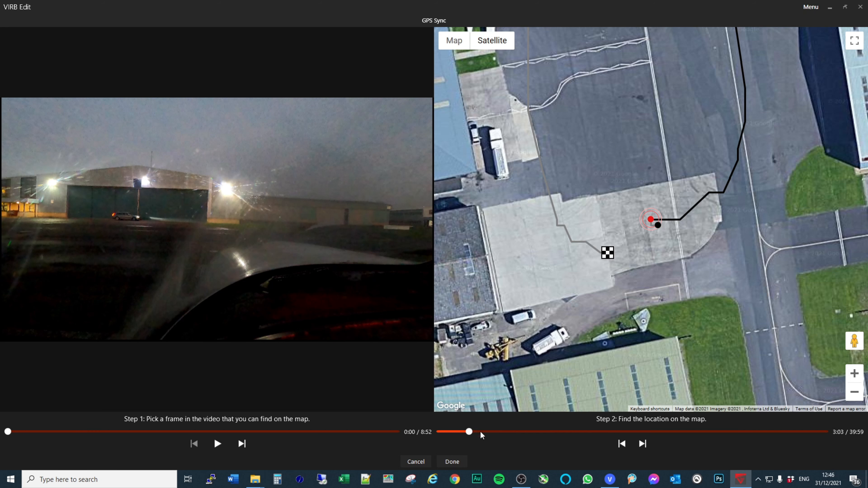
left_click(464, 461)
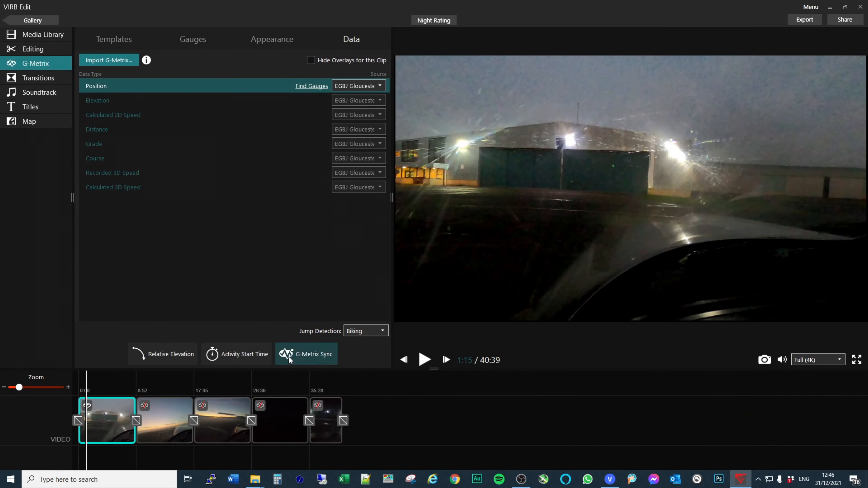
Reopen the first clip's G-Metrix sync and match the taxi turn frame at 1:41 to the GPS log position at 4:45
left_click(289, 357)
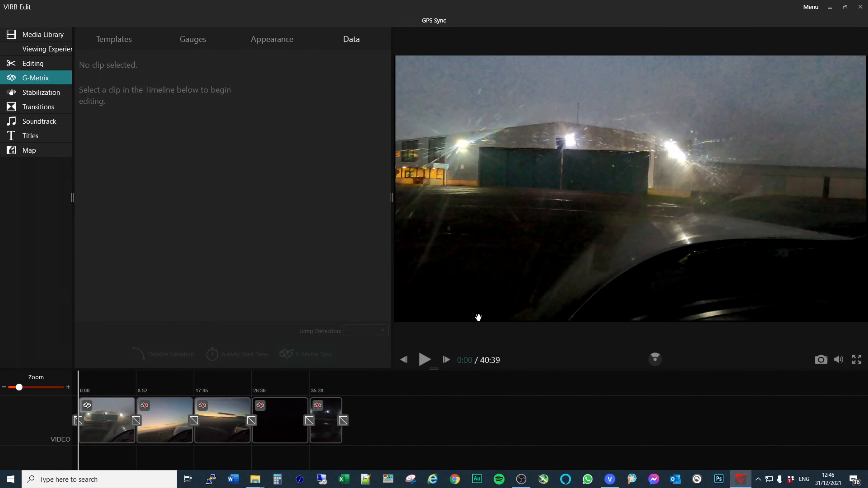
scroll(707, 171, "up", 5)
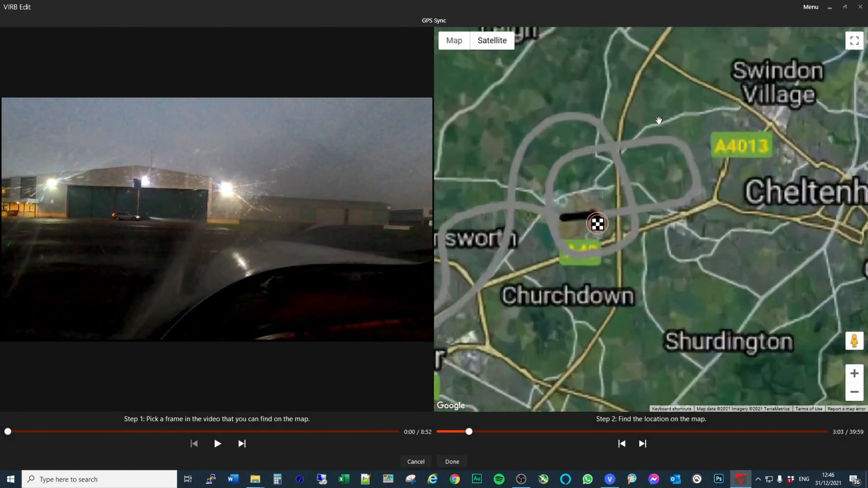
left_click_drag(599, 318, 721, 106)
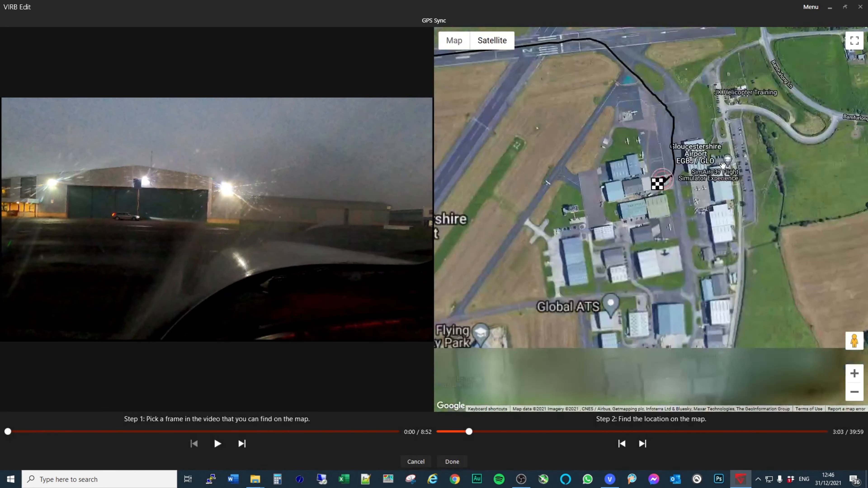
scroll(729, 137, "up", 2)
left_click_drag(687, 63, 726, 293)
scroll(726, 293, "up", 2)
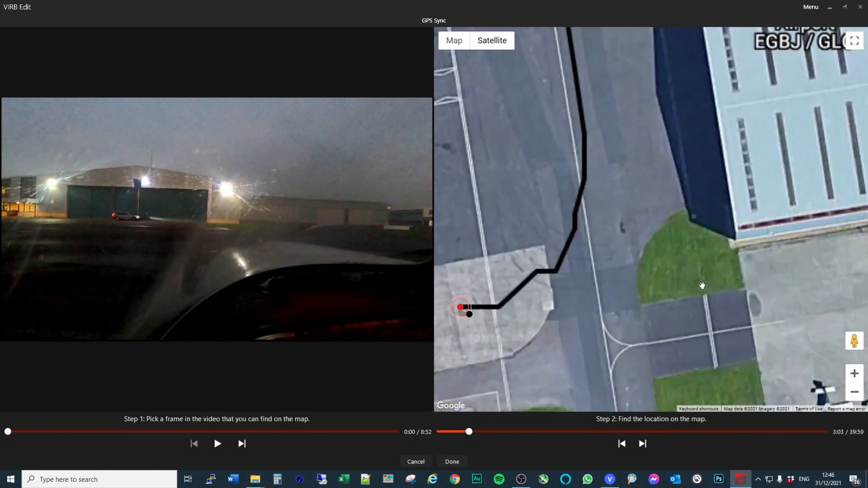
left_click(217, 443)
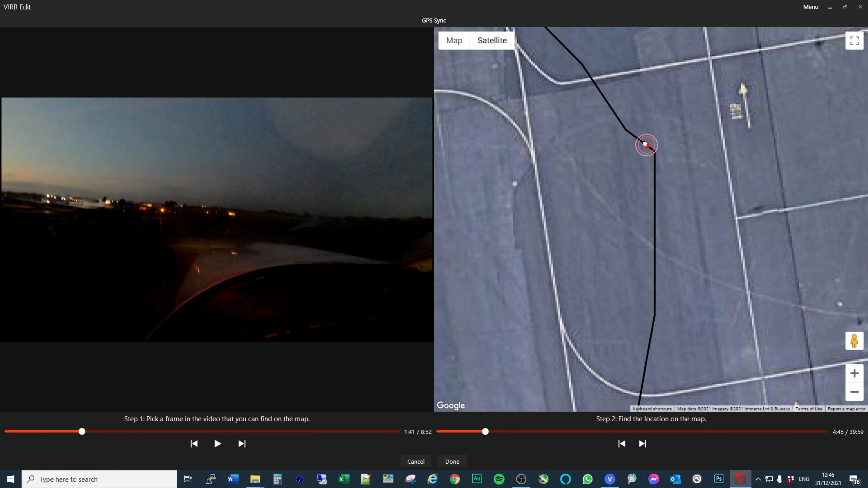
Replay the aircraft's approach to its stop and match the frame at 1:49 to the GPS log position at 4:54
left_click(214, 445)
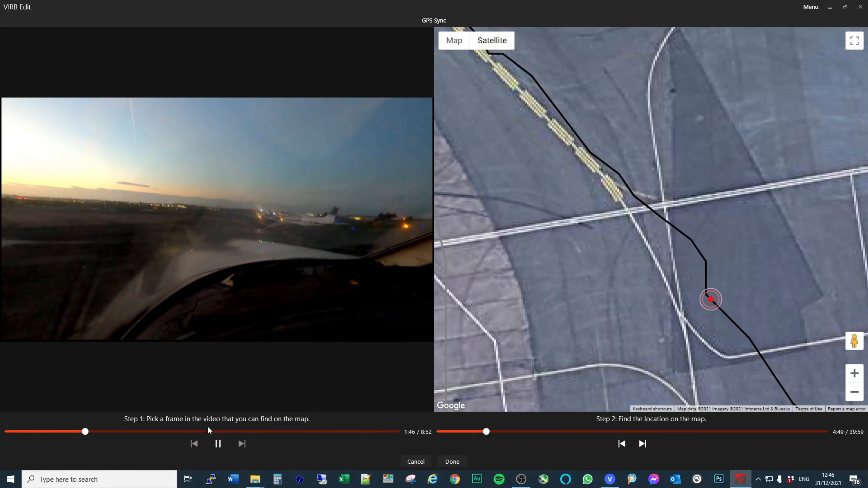
left_click(217, 443)
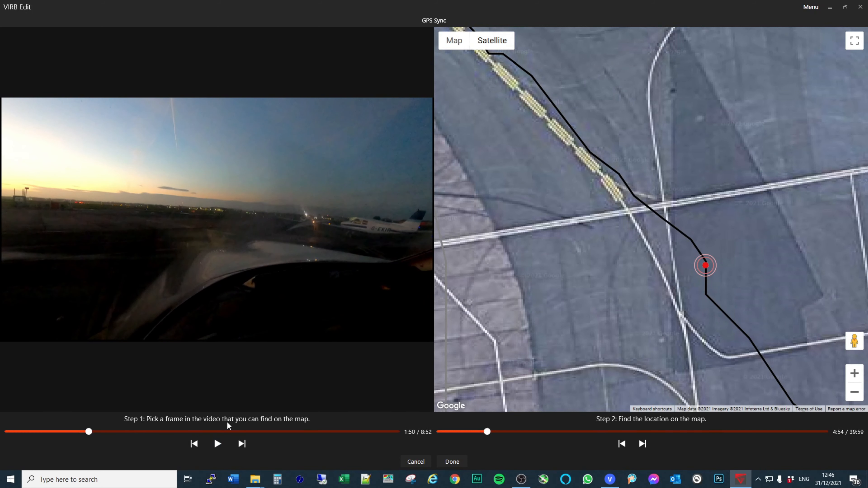
left_click(83, 431)
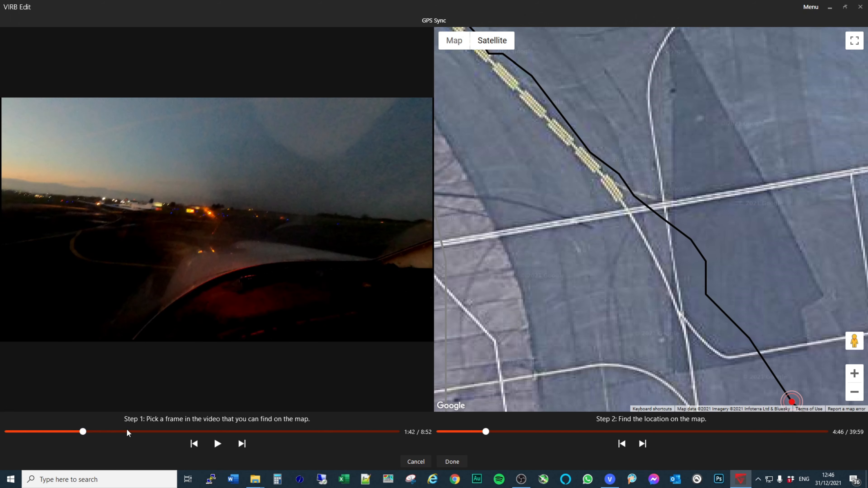
left_click(213, 443)
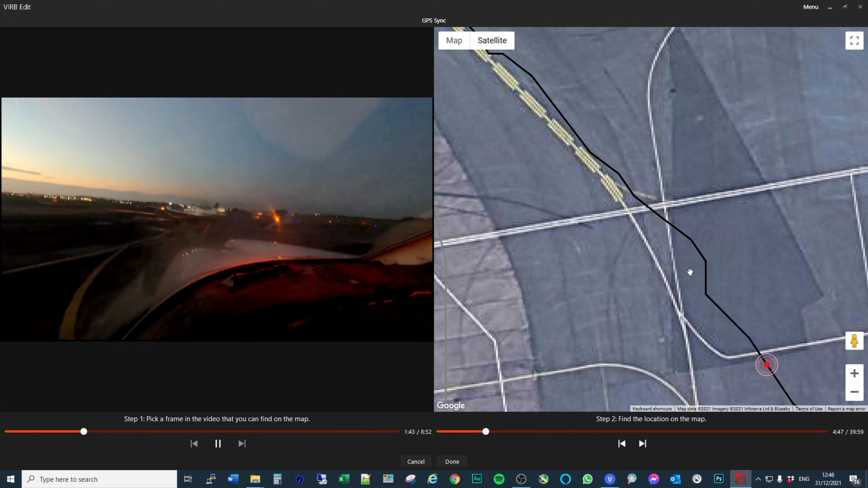
left_click(215, 445)
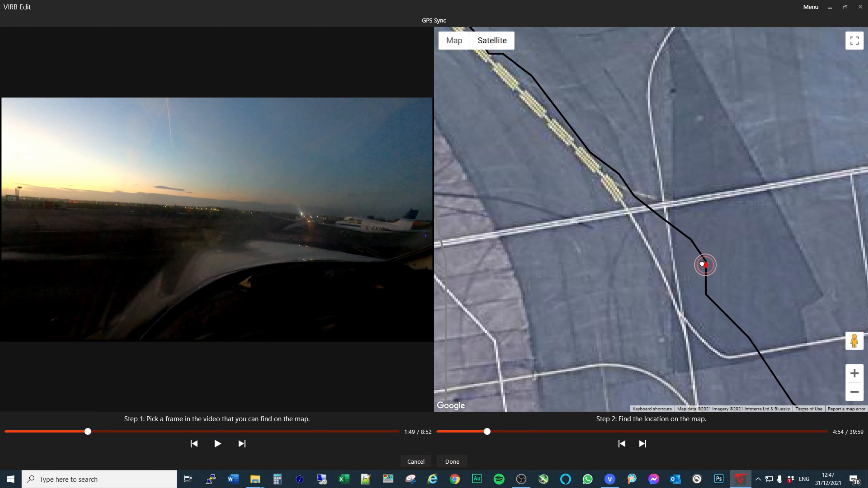
Examine the sync further along the clip, comparing the taxi to the runway hold markings around 7:20 with the map marker
left_click(221, 444)
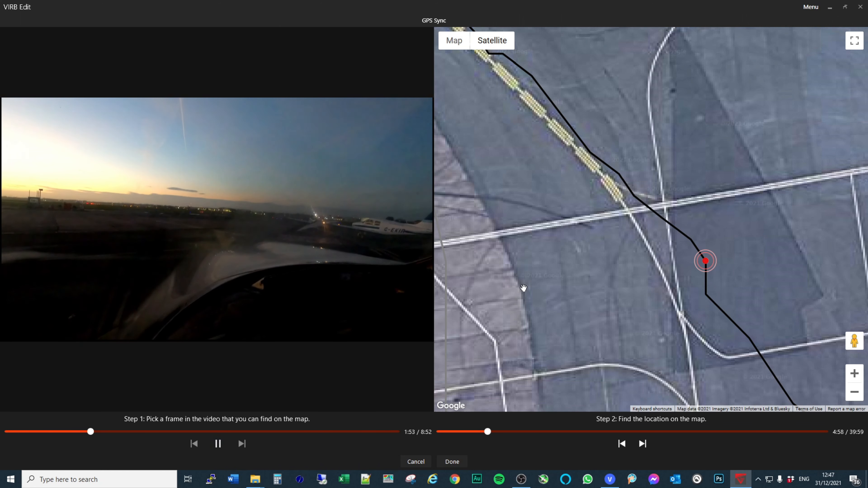
left_click_drag(524, 288, 550, 381)
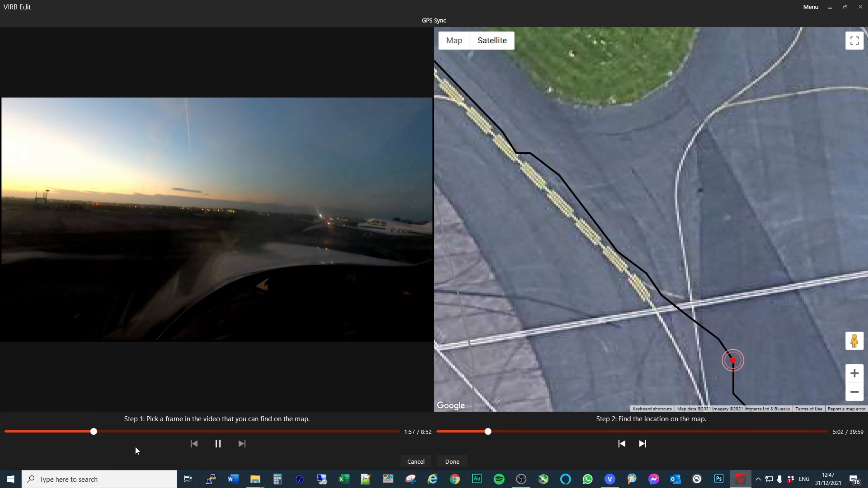
left_click_drag(121, 432, 174, 432)
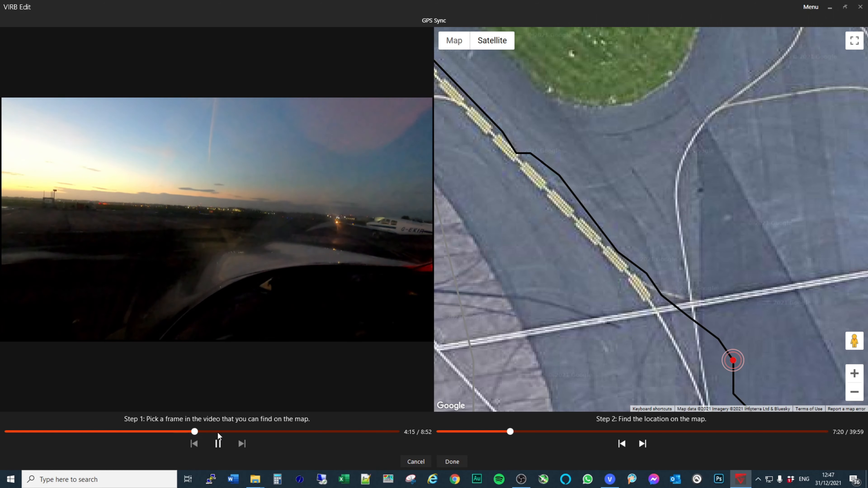
left_click_drag(219, 431, 229, 432)
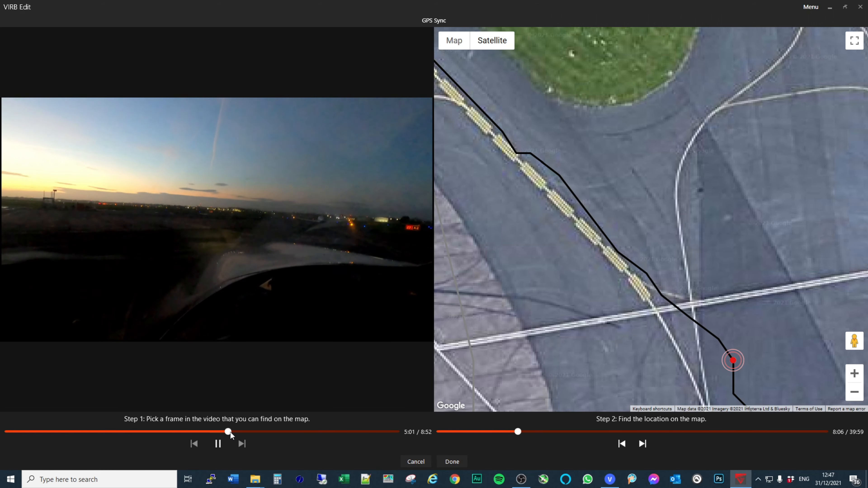
left_click(245, 431)
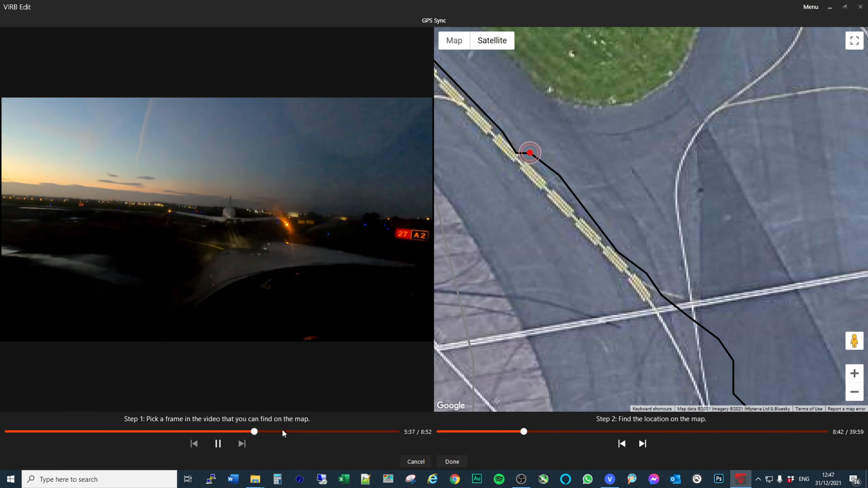
left_click(288, 431)
left_click(329, 431)
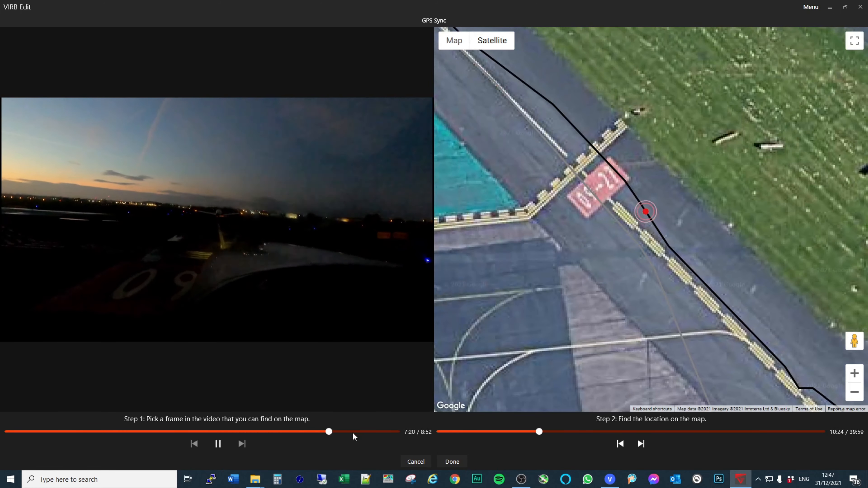
left_click(315, 432)
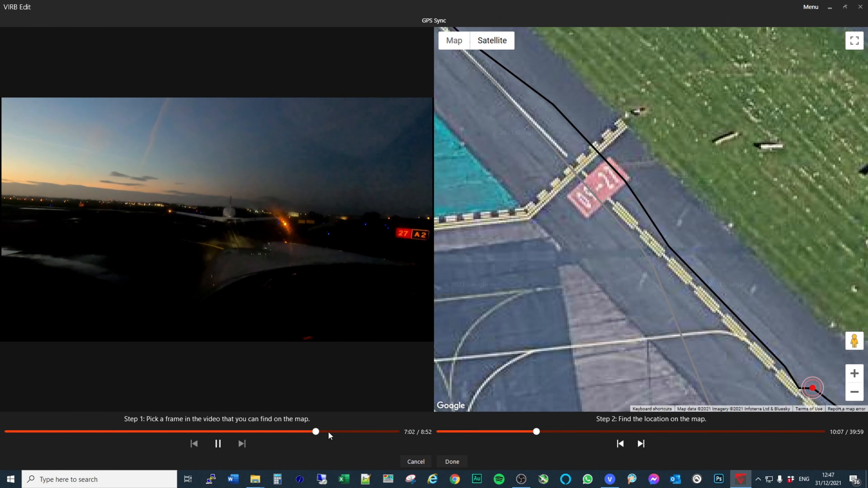
left_click(322, 431)
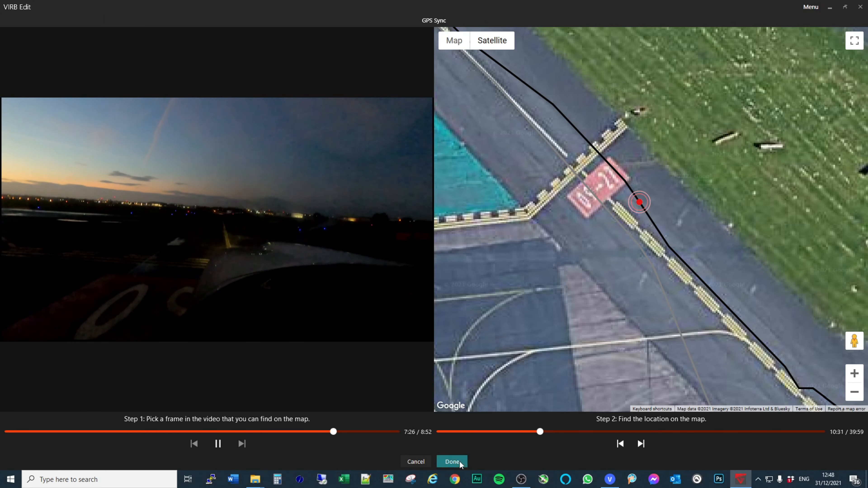
Save the adjusted GPS sync for the first clip and recheck the log position matched to its 0:00 frame
left_click(452, 462)
left_click(325, 354)
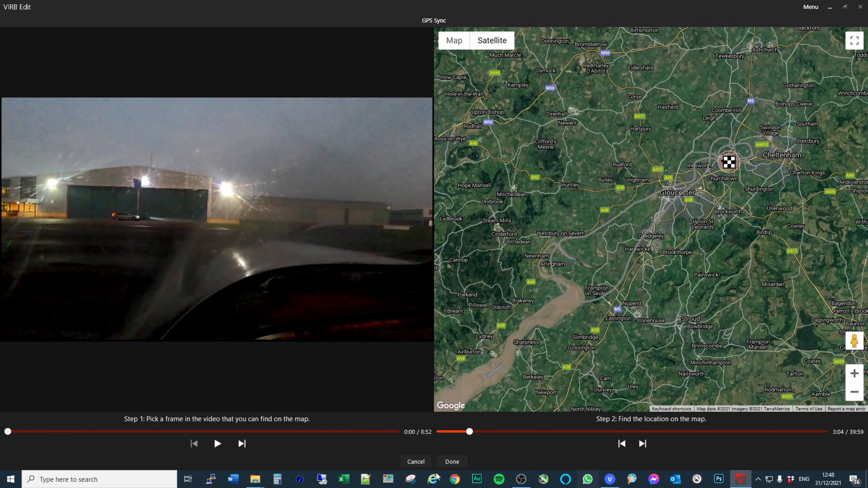
left_click(464, 460)
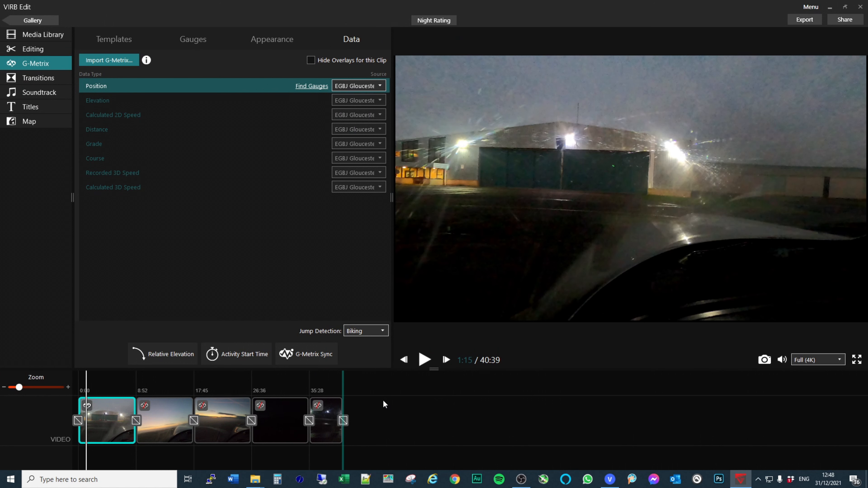
Apply the Aviation Andy G-Metrix overlay template to the first clip
left_click(194, 40)
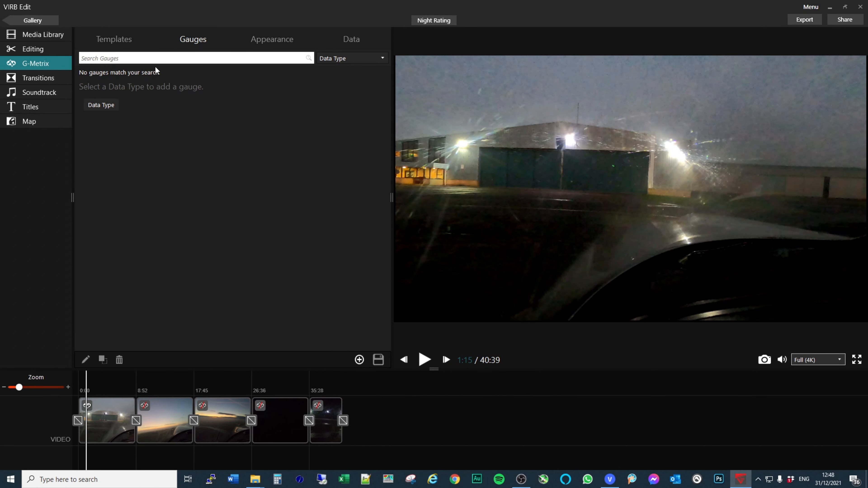
left_click(125, 40)
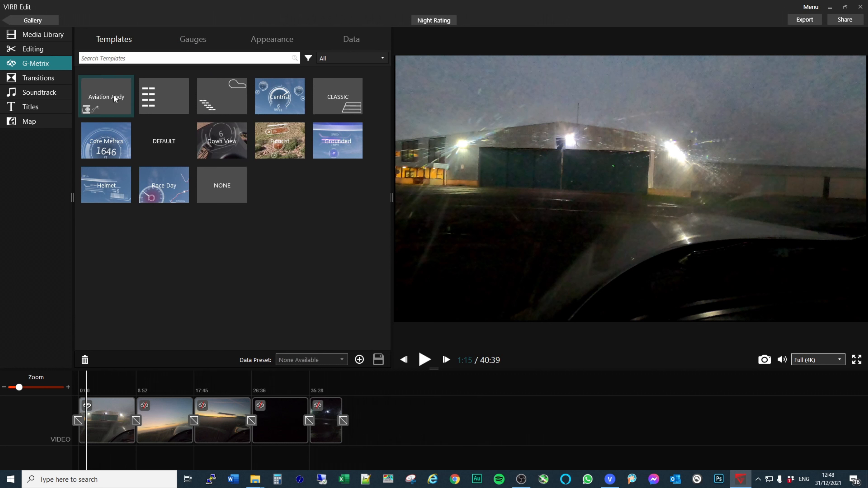
left_click(337, 141)
left_click(106, 97)
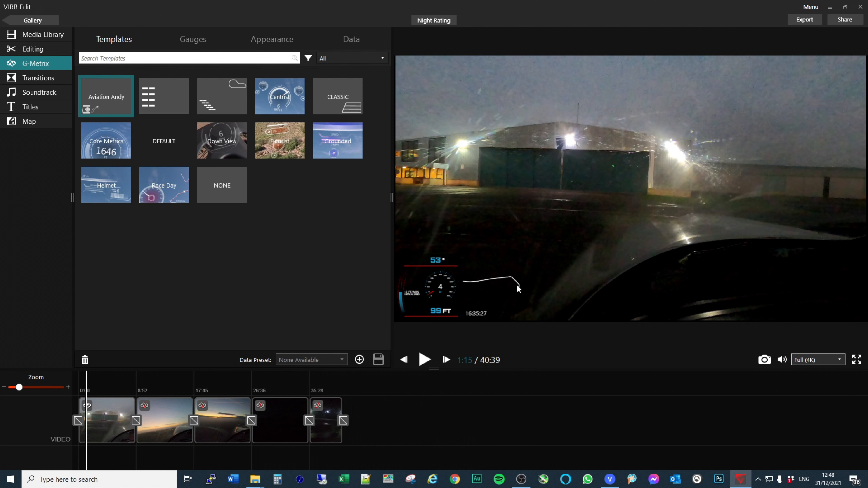
Play the first clip from about 8:07 through the takeoff to check the gauge overlay against the footage
left_click(124, 413)
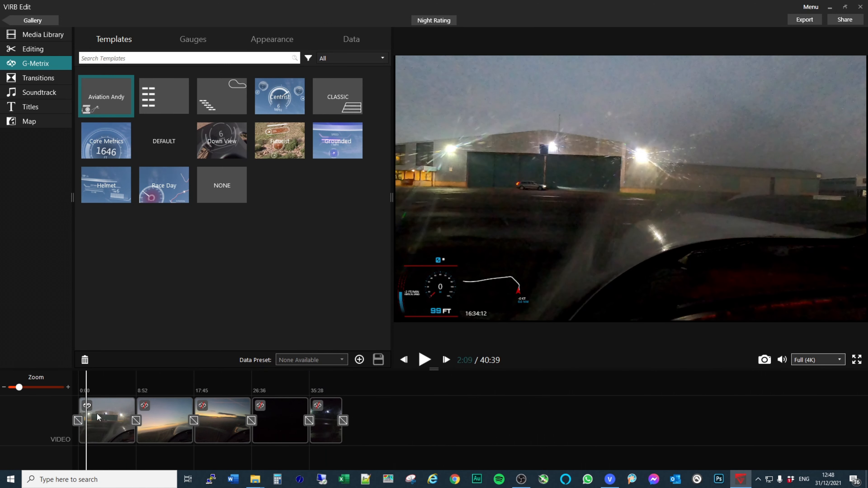
left_click(132, 414)
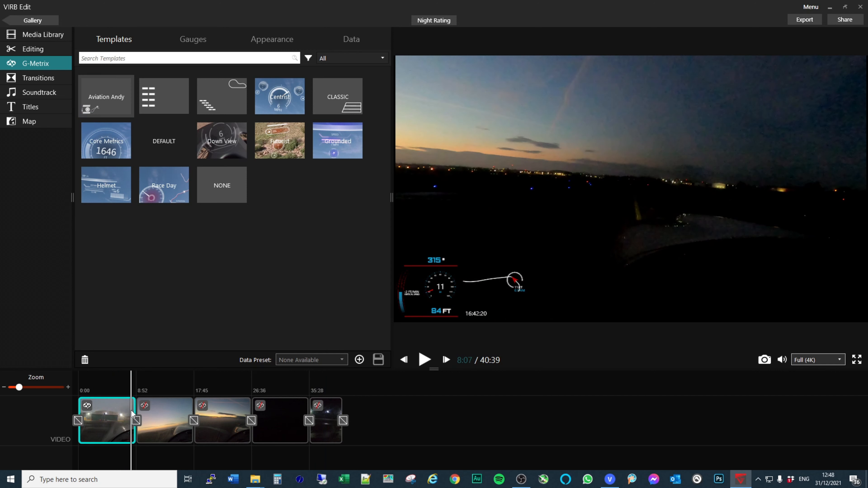
left_click(424, 360)
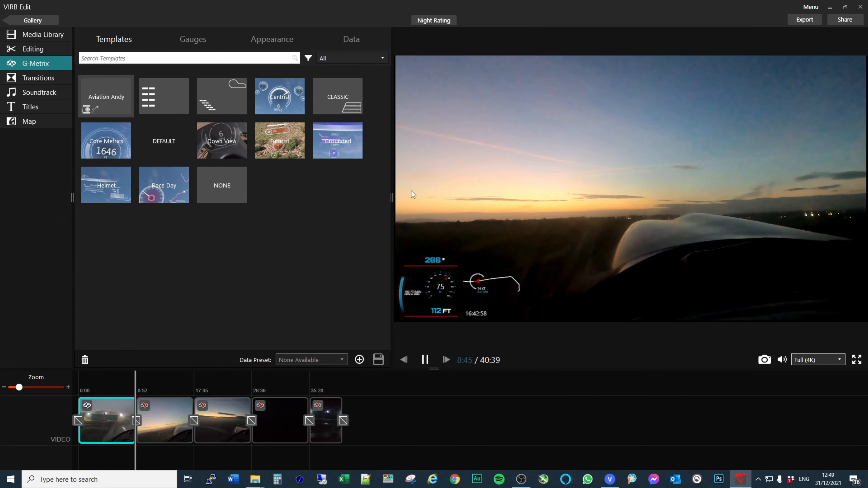
left_click(426, 359)
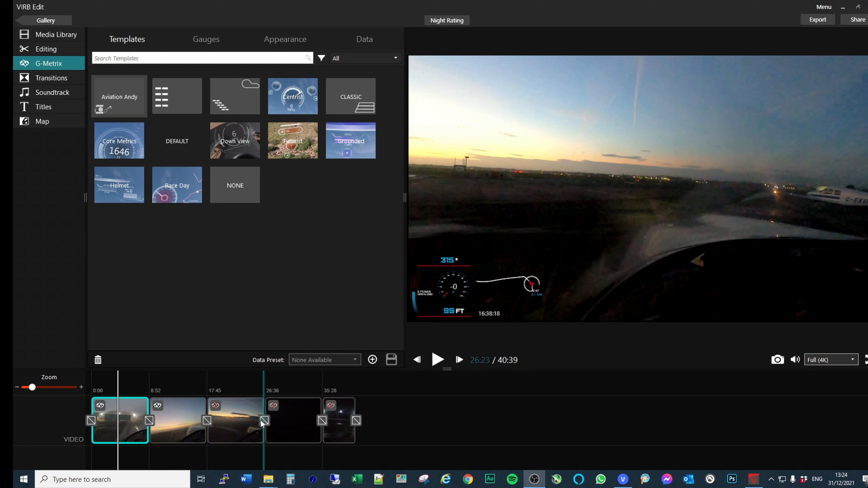
Delete all the flight clips from the project timeline
left_click(348, 423)
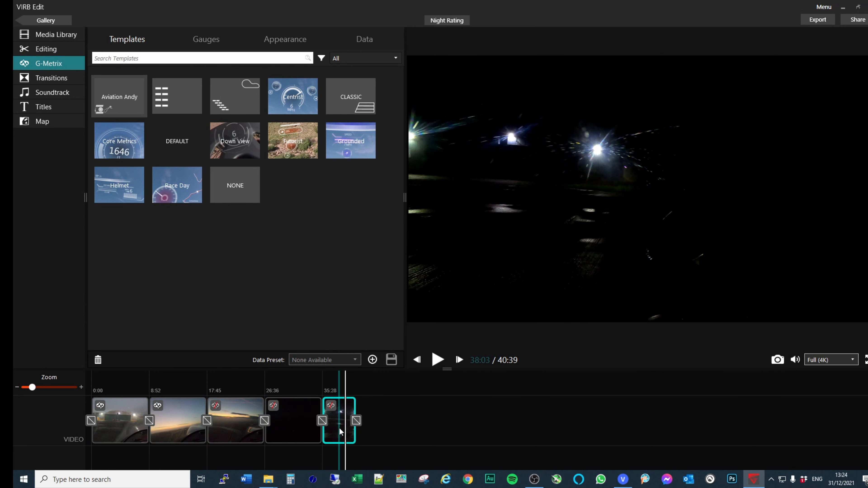
key("Delete")
key("Delete")
key("Delete")
key("Delete")
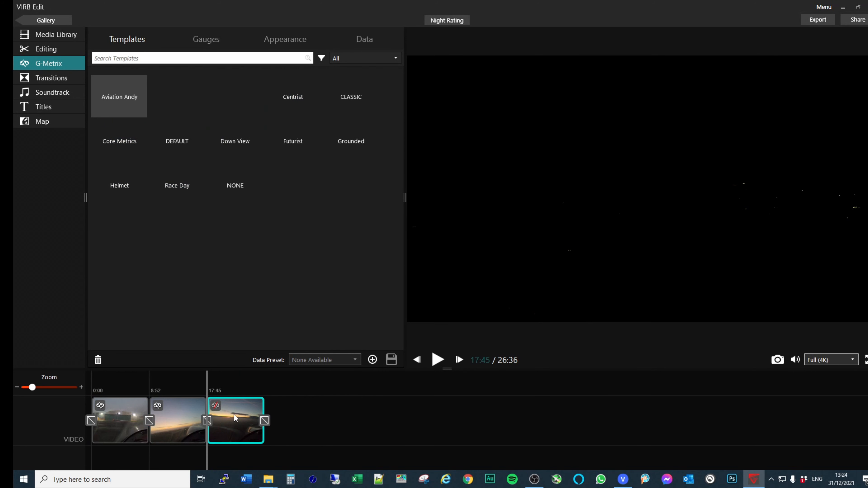
key("Delete")
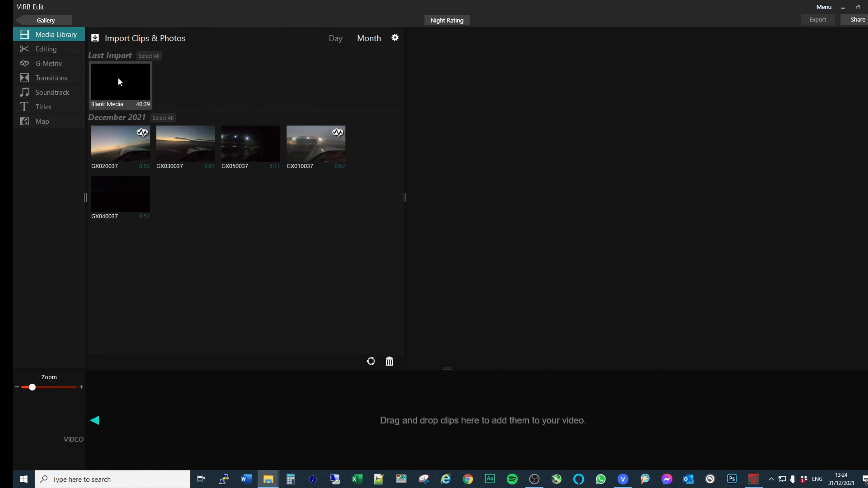
Place the Blank Media clip on the empty timeline and open its G-Metrix data settings
left_click_drag(134, 76, 103, 393)
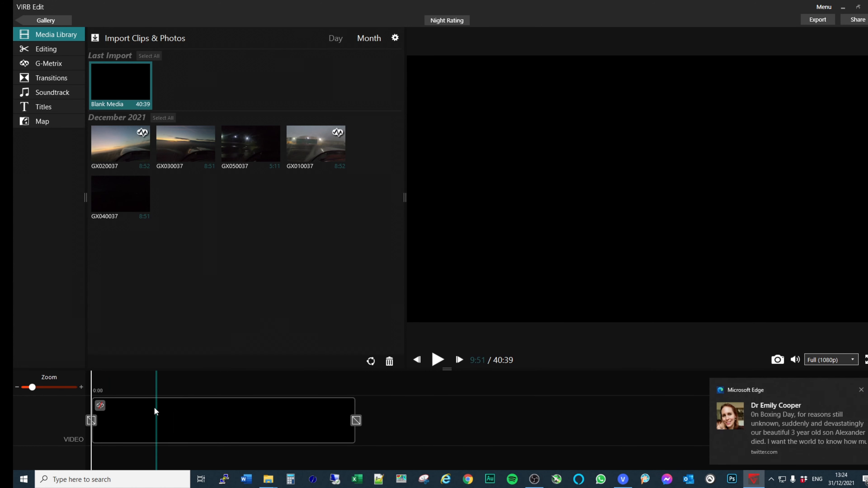
left_click(861, 390)
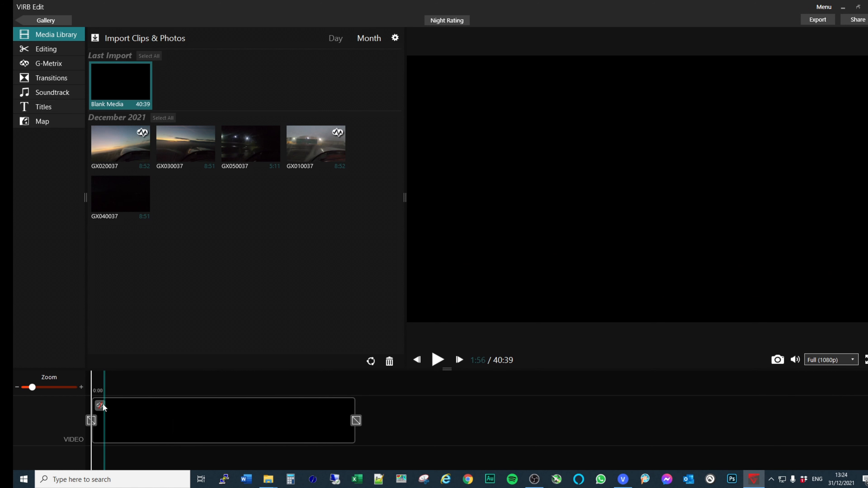
left_click(101, 405)
left_click(98, 408)
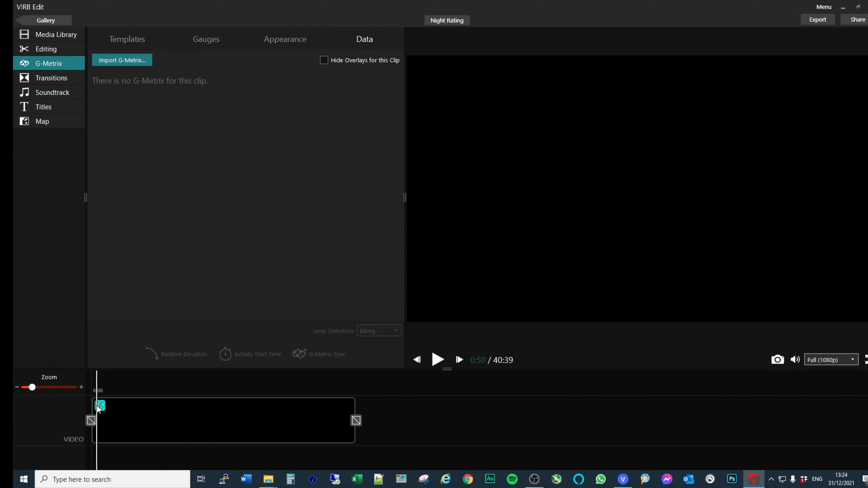
left_click(129, 59)
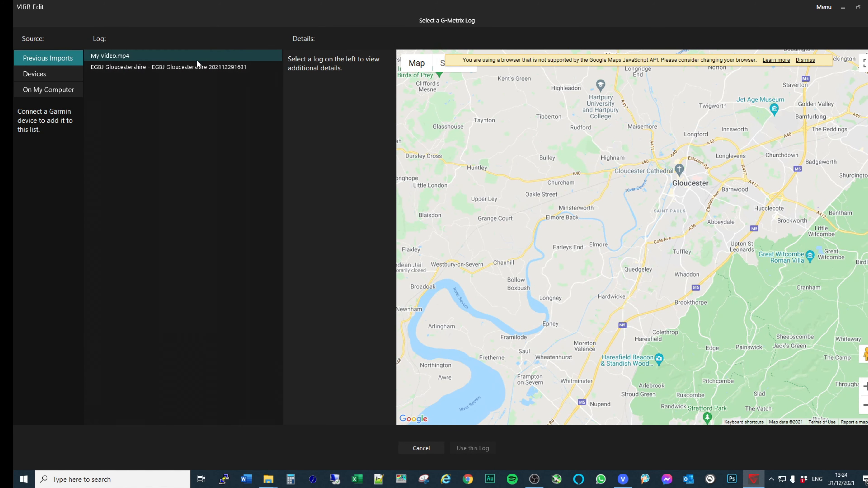
left_click(197, 67)
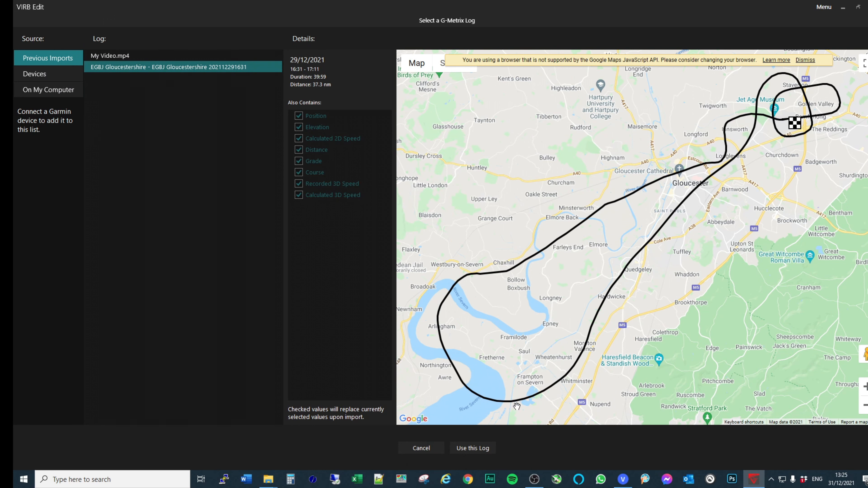
left_click(474, 448)
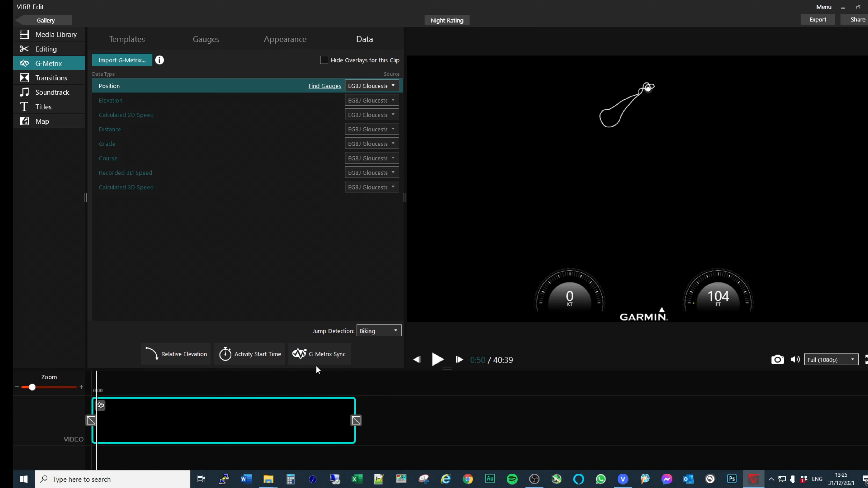
left_click_drag(337, 391, 337, 392)
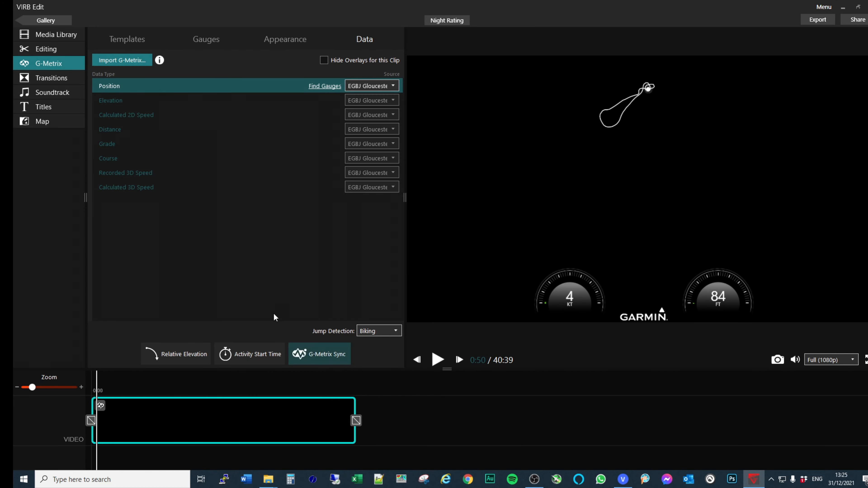
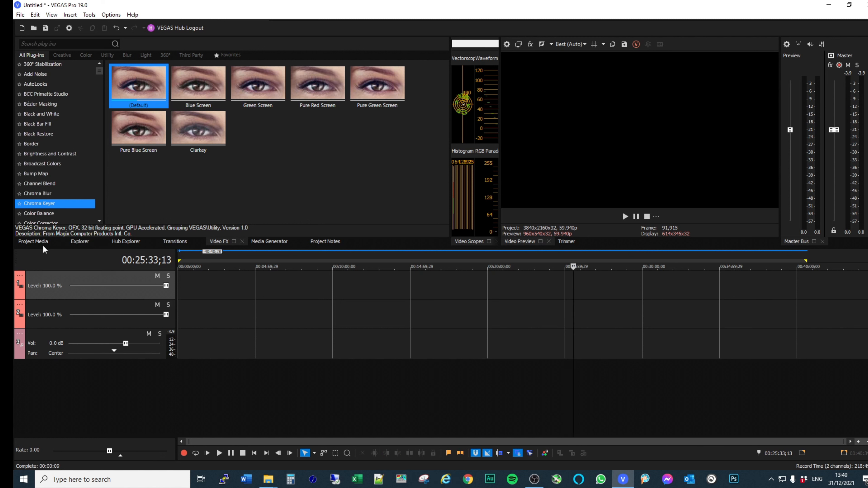
In VEGAS Pro, place clips GX010037 to GX050037 in sequence on the second video track from the timeline's start
left_click(57, 241)
left_click_drag(136, 92, 347, 74)
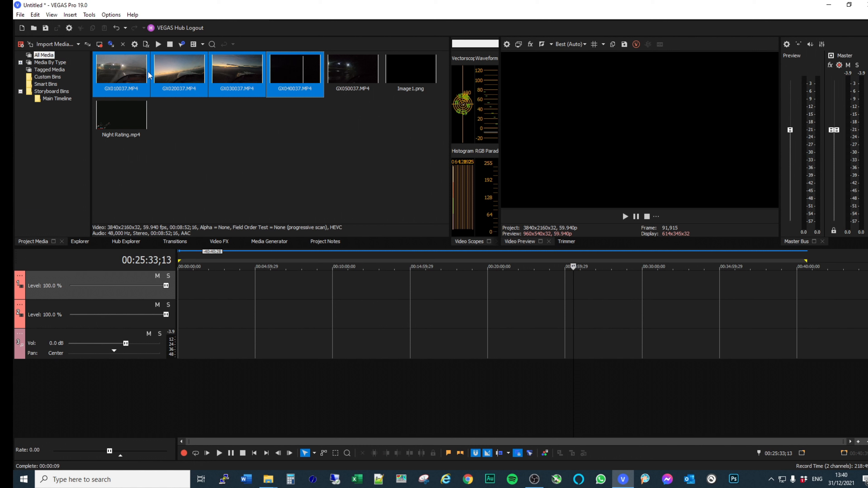
left_click_drag(145, 74, 181, 312)
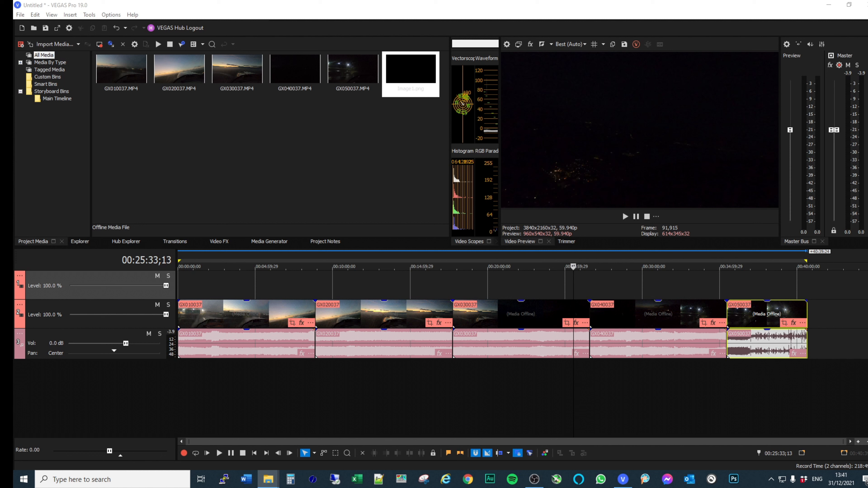
Import Night Rating.mp4 into the project media and place it at the timeline's start above the flight clips
left_click_drag(347, 173, 310, 169)
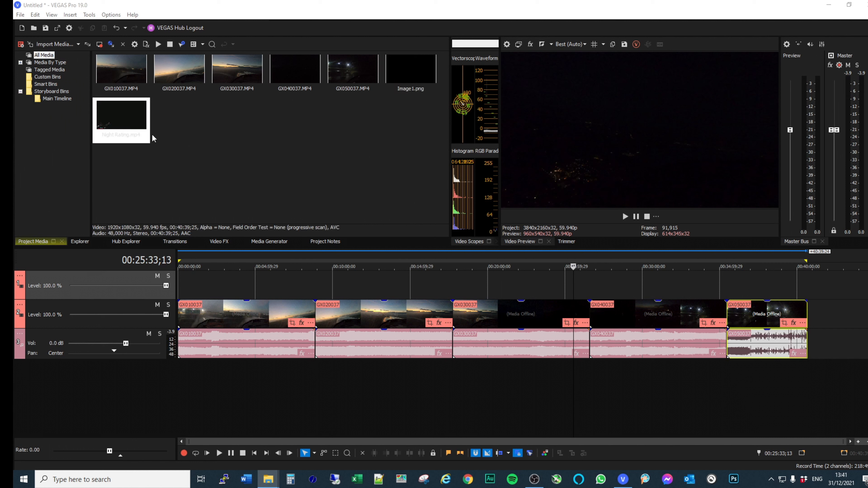
left_click(132, 118)
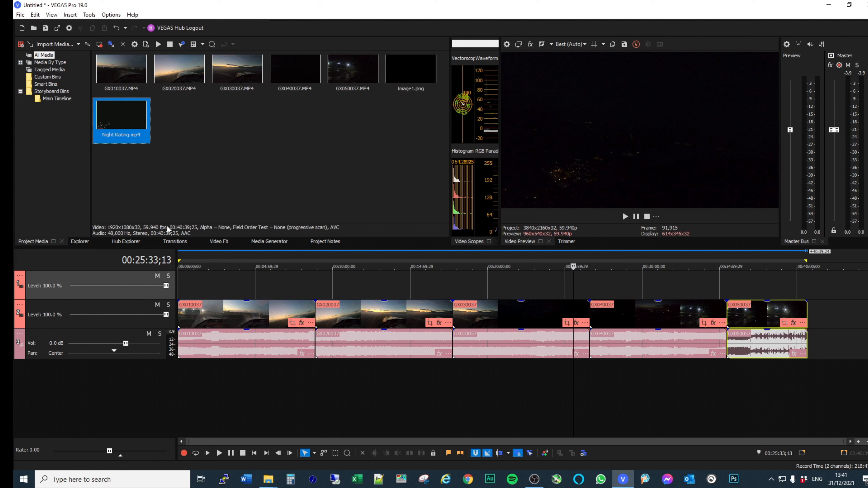
left_click_drag(141, 111, 216, 284)
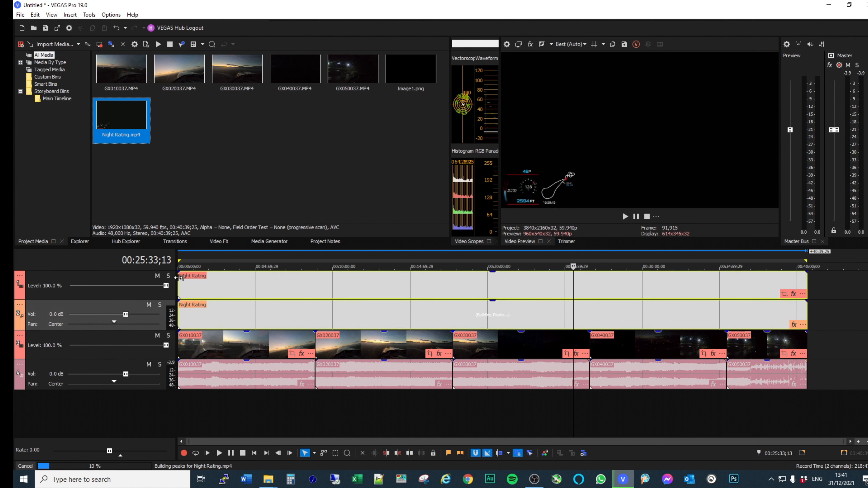
Delete the audio event of the Night Rating overlay video, keeping its video event
left_click(203, 315)
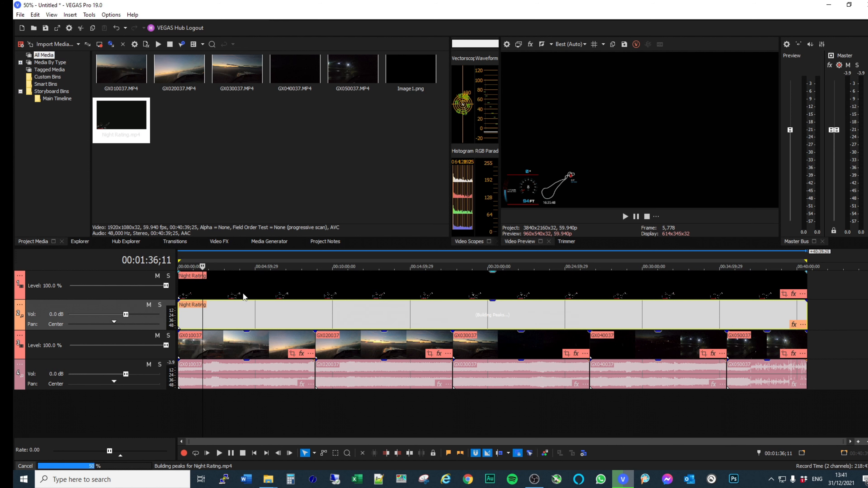
key("Delete")
left_click(456, 259)
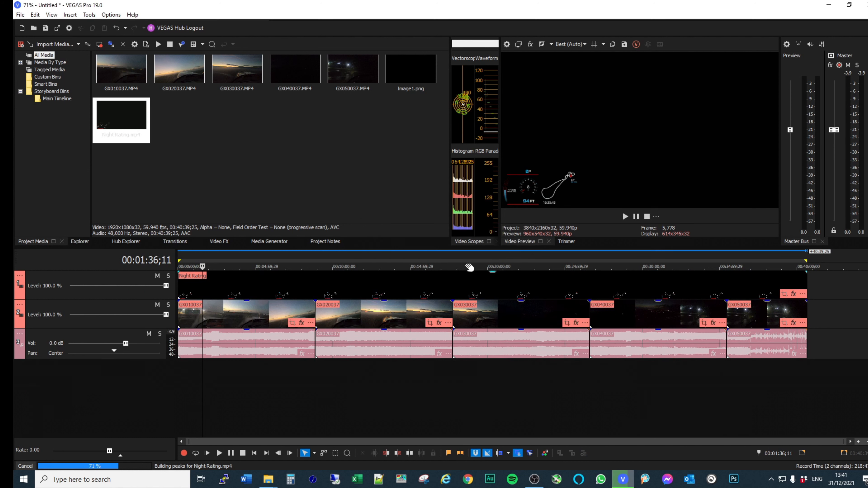
Apply the Chroma Keyer effect with the (Default) preset to the Night Rating video event
left_click(279, 316)
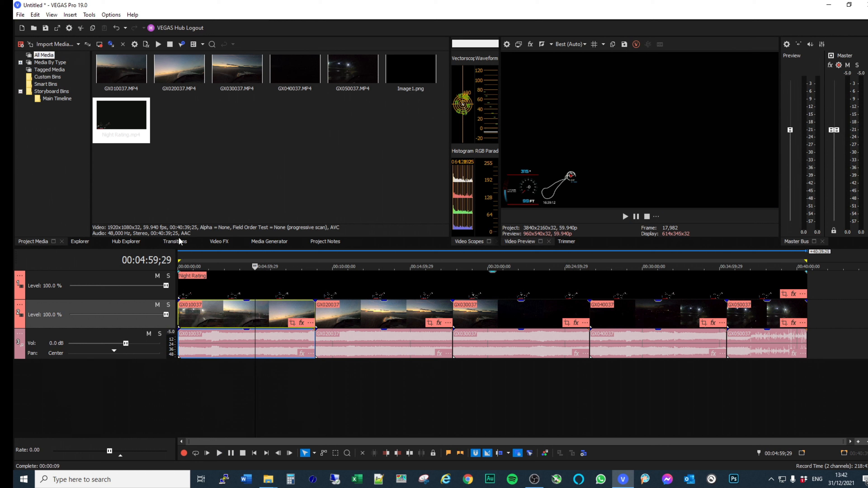
left_click(219, 241)
left_click(78, 203)
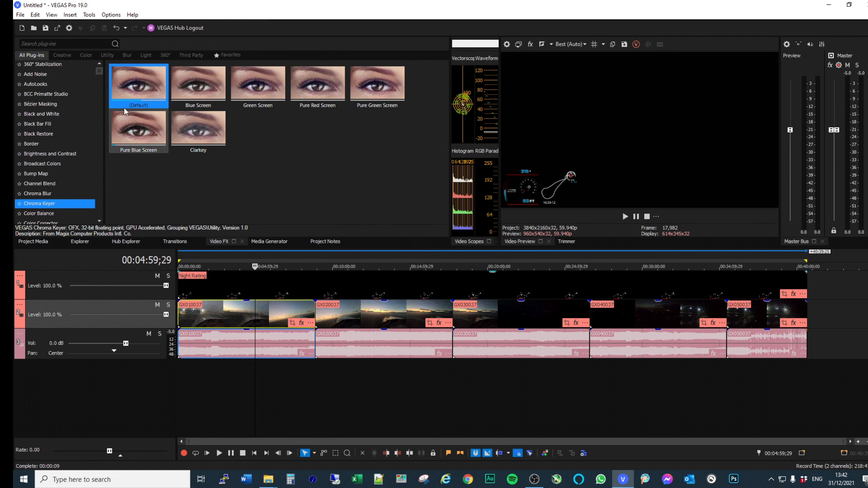
left_click_drag(138, 90, 281, 280)
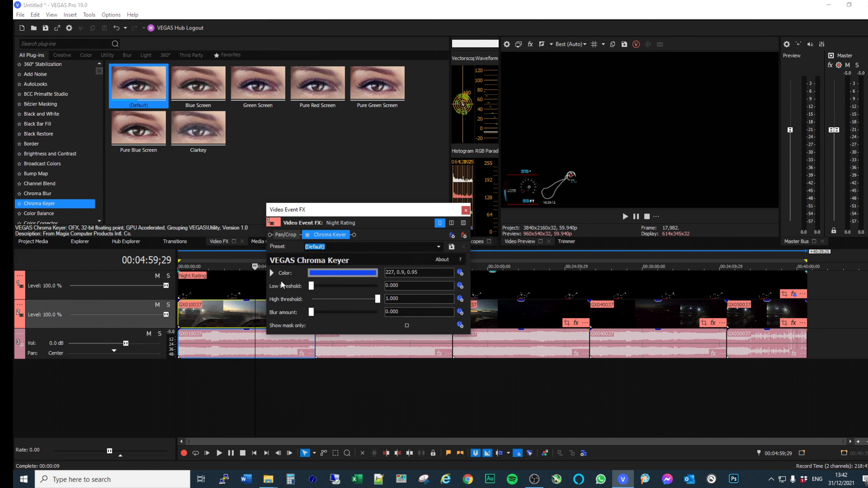
Set the Chroma Keyer's key colour to black (0, 0.0, 0.0)
left_click(352, 272)
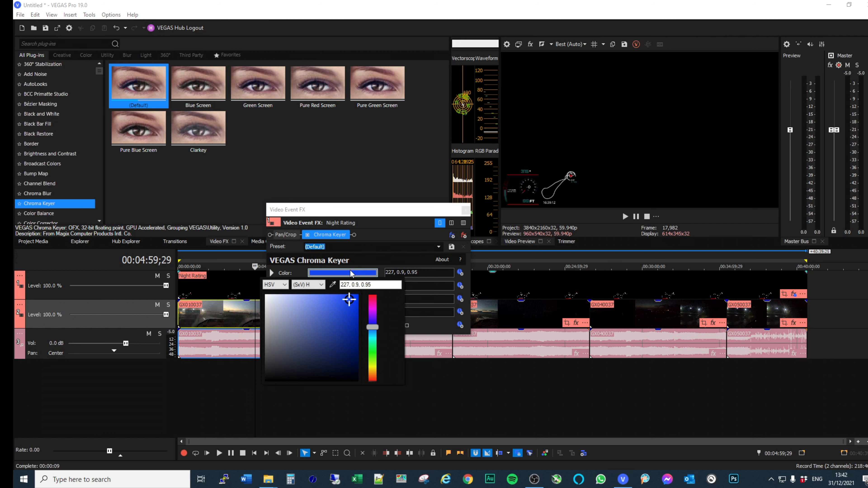
left_click_drag(352, 300, 209, 390)
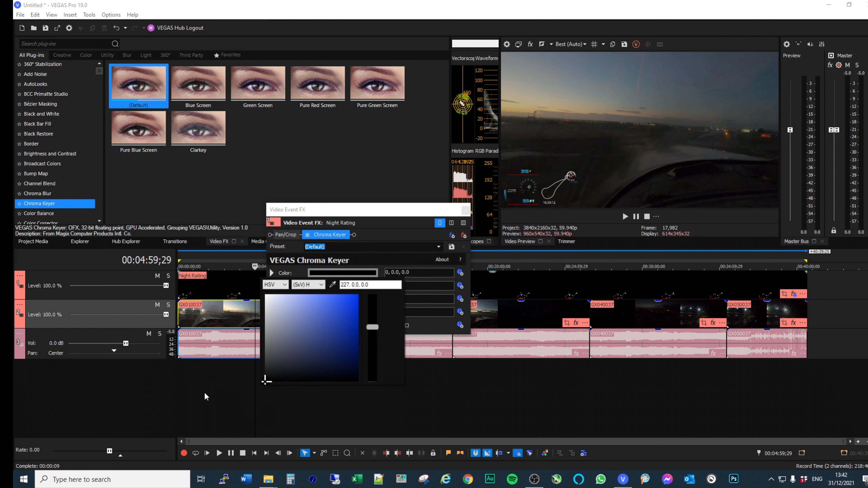
left_click(391, 242)
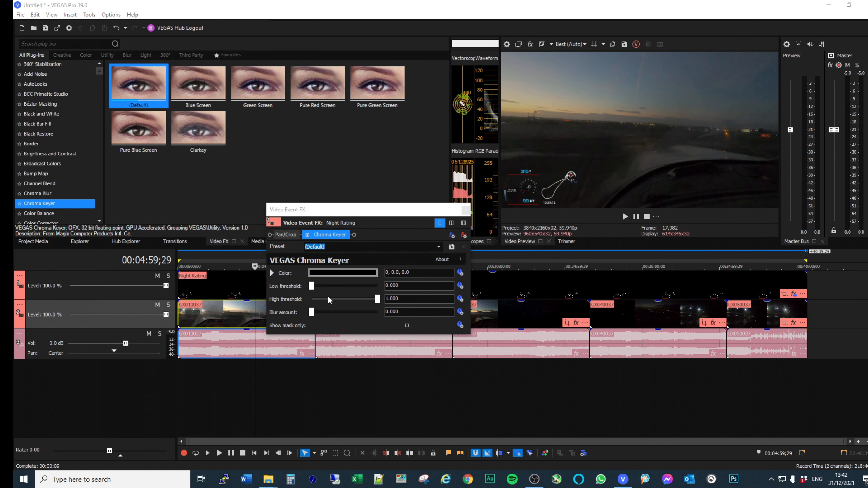
Raise the Chroma Keyer's low threshold to about 0.503, adjust the high threshold, and close the effect settings
left_click_drag(311, 286, 334, 287)
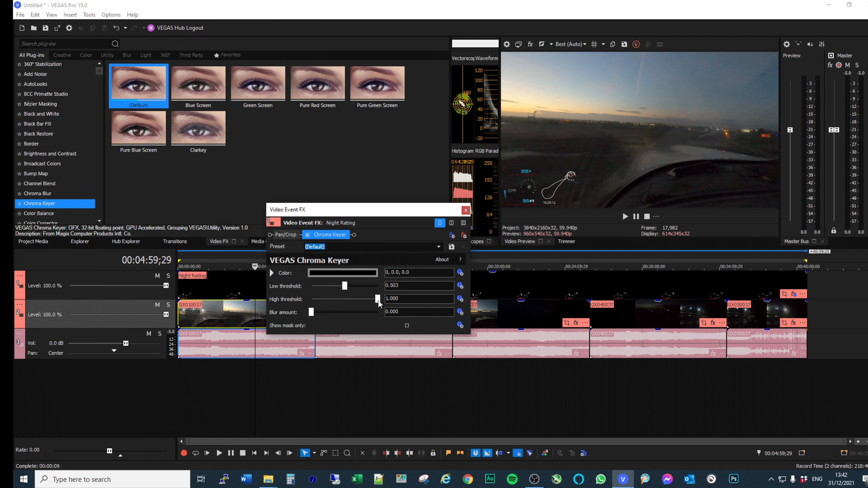
left_click_drag(352, 303, 321, 308)
left_click(466, 210)
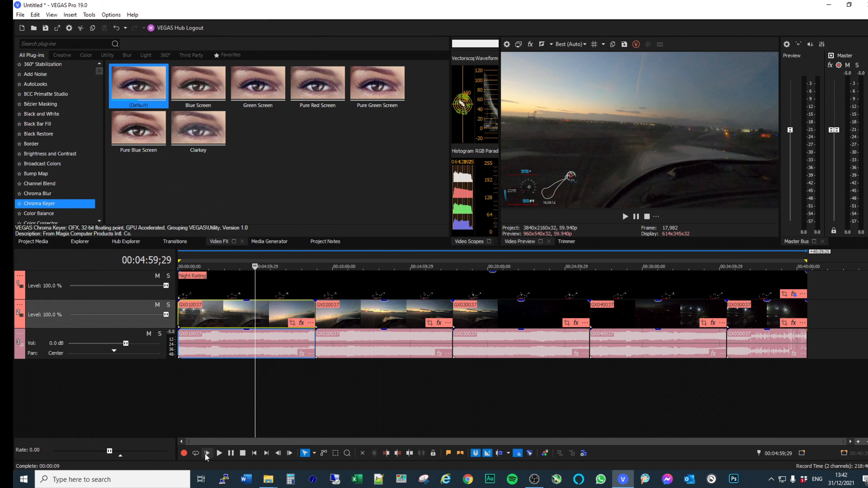
Play back the keyed gauge overlay around the takeoff and again from about 31:15 to check it over the footage
left_click(219, 453)
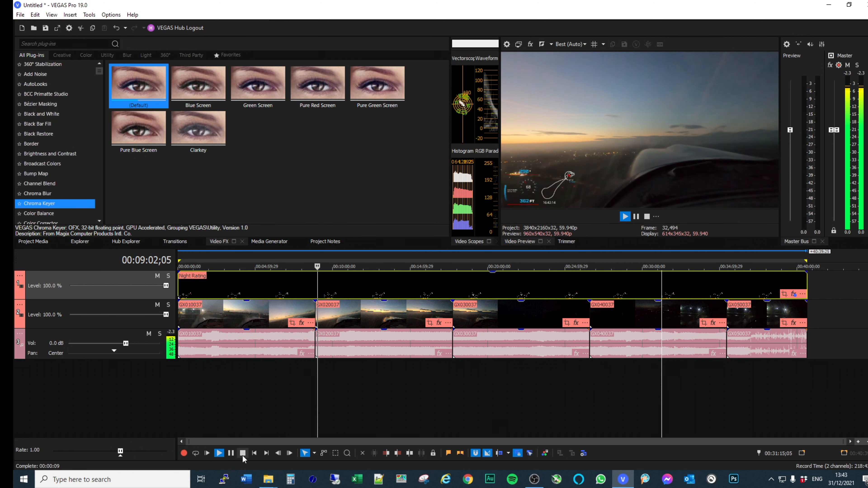
left_click(219, 454)
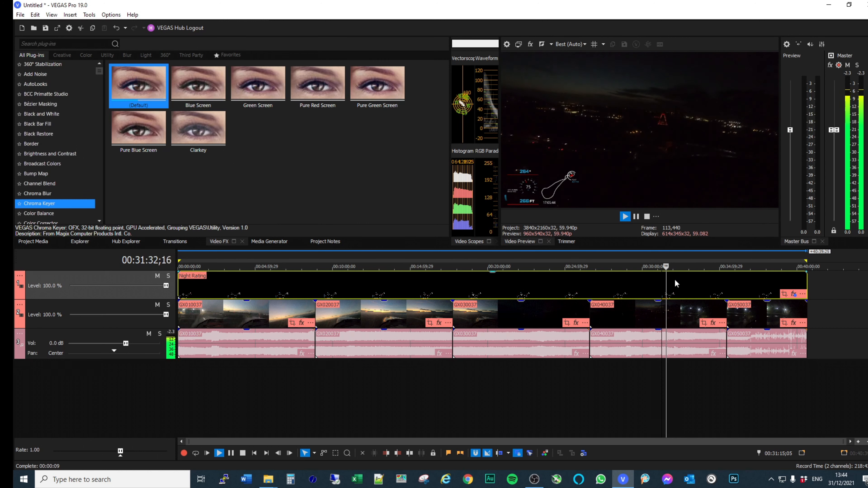
Play back the footage around 32:06 to check the keyed gauge overlay near the landing
left_click(219, 453)
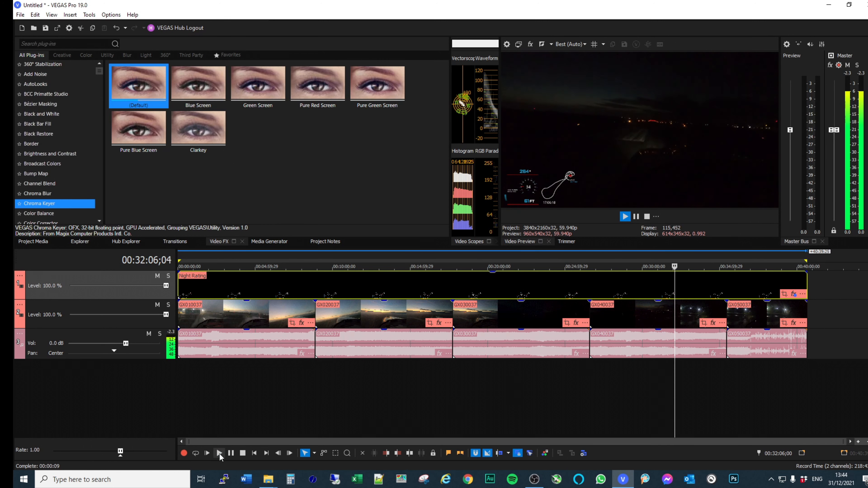
left_click(669, 283)
left_click(219, 453)
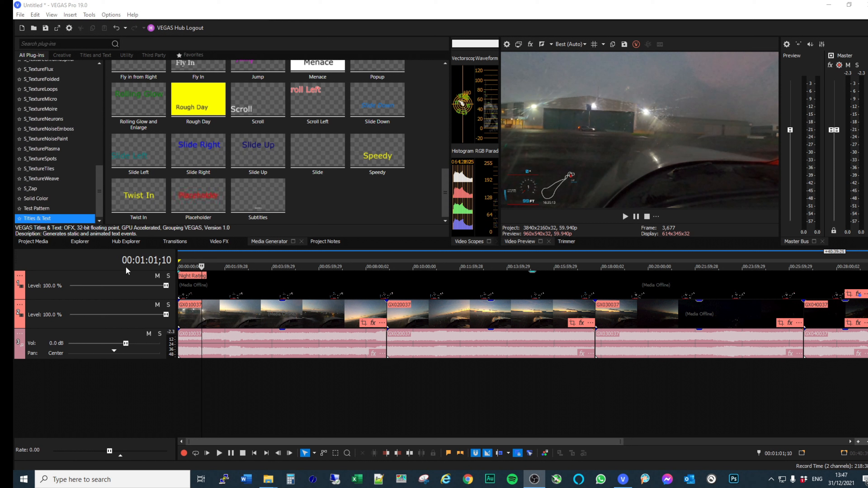
Insert three empty video tracks above the Night Rating track
left_click(117, 281)
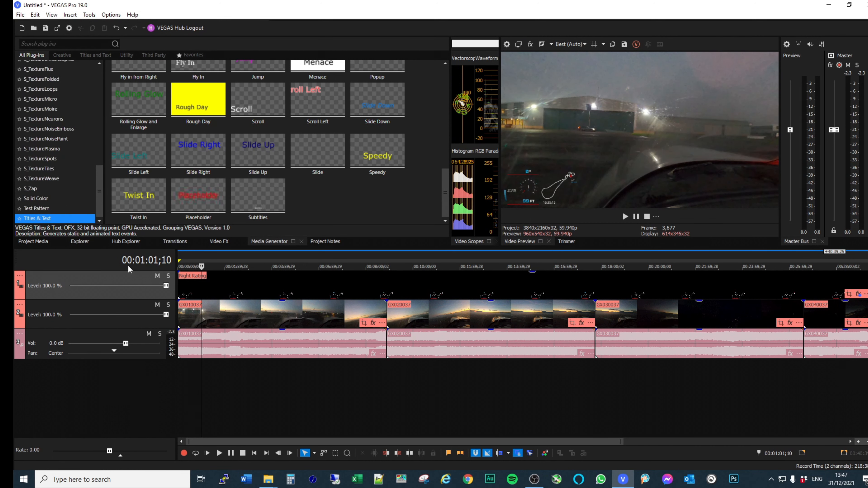
key("ctrl+shift+q")
key("ctrl+shift+q")
key("ctrl+shift+q")
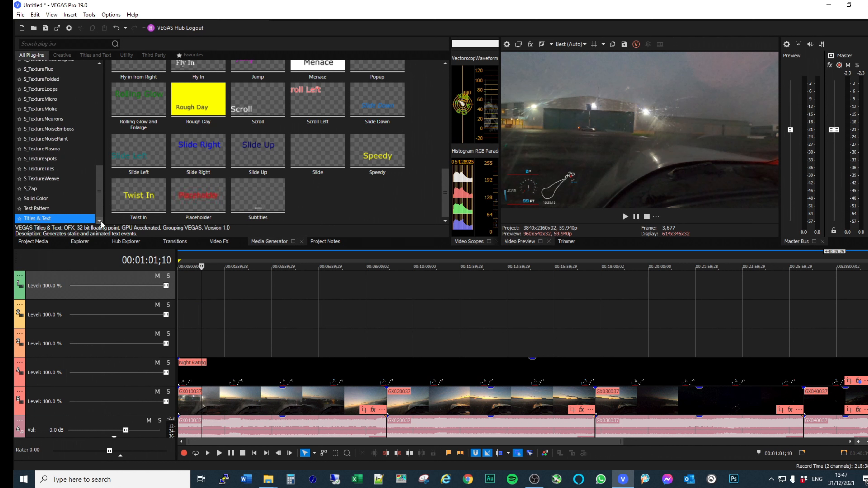
Add a default Titles & Text event at the start of the topmost track and extend it to the end of the footage
left_click_drag(86, 221, 186, 285)
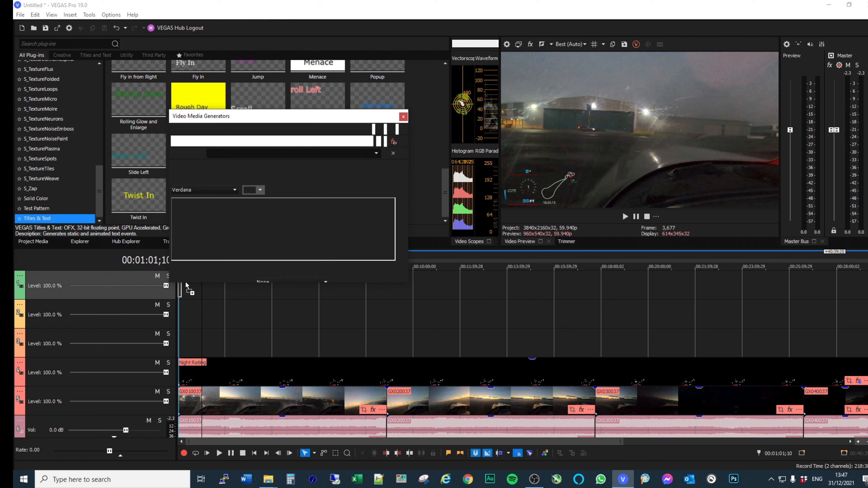
left_click_drag(354, 122, 474, 73)
left_click_drag(181, 283, 193, 309)
left_click_drag(176, 312, 501, 331)
left_click_drag(438, 72, 720, 178)
Copy the title event to the second track as a new copy of the source media, starting at the project's beginning
left_click(425, 289)
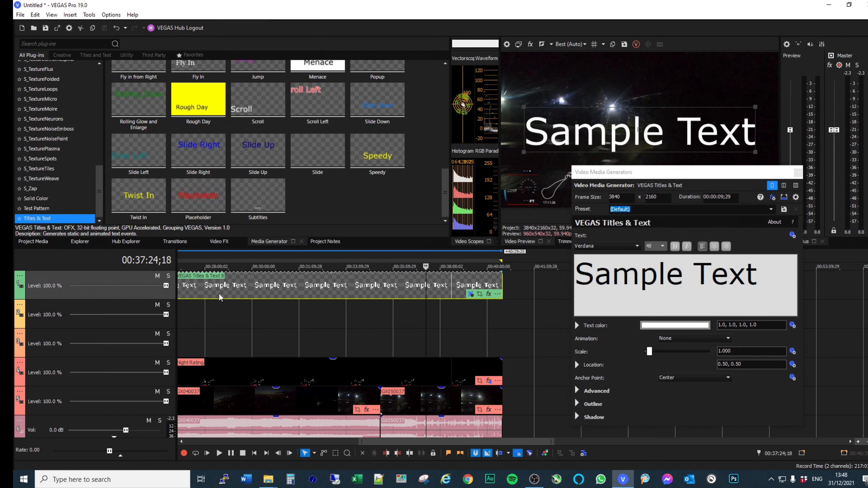
left_click(184, 320)
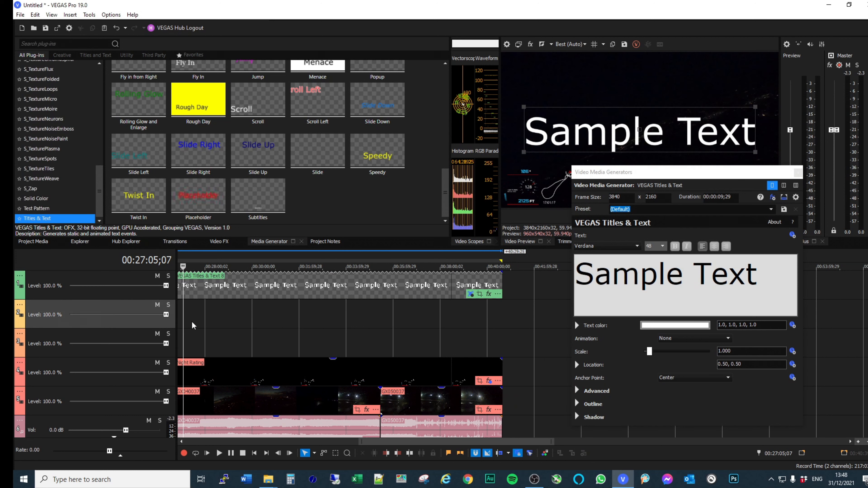
key("ctrl+v")
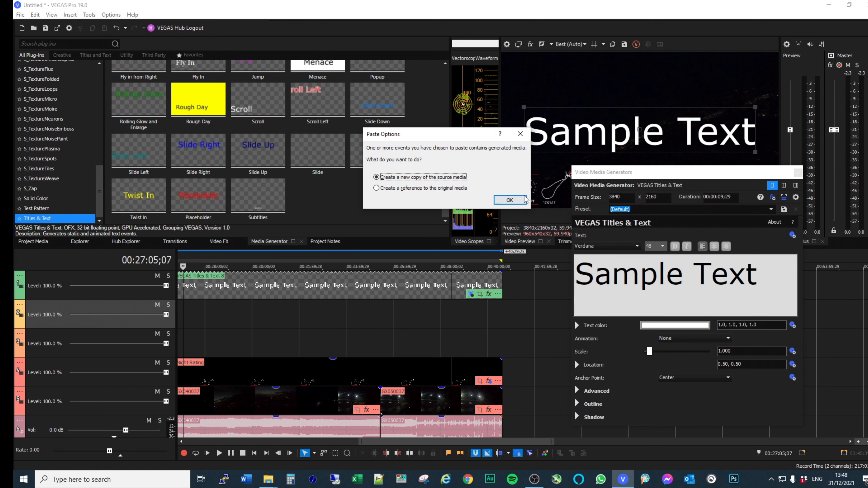
left_click(509, 200)
left_click_drag(399, 318, 57, 306)
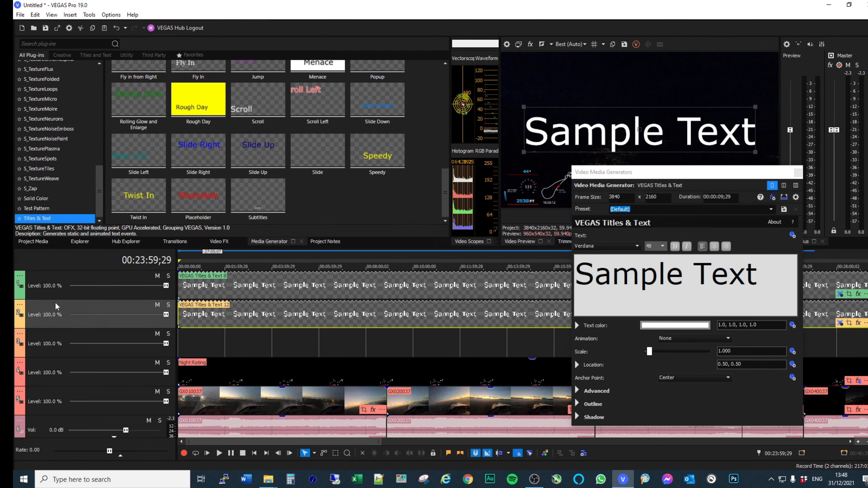
Paste another new copy of the title event onto the third track and align it with the project's start
left_click(247, 346)
key("ctrl+v")
left_click(498, 205)
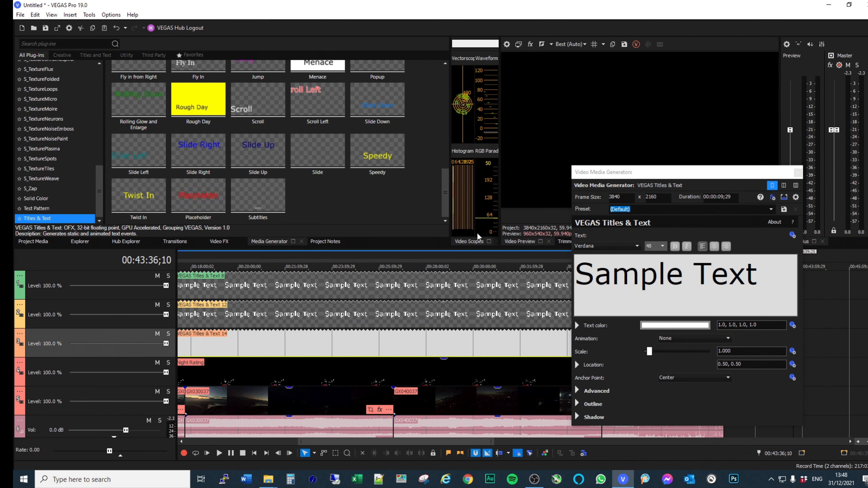
left_click_drag(120, 324, 255, 331)
left_click_drag(313, 360, 235, 348)
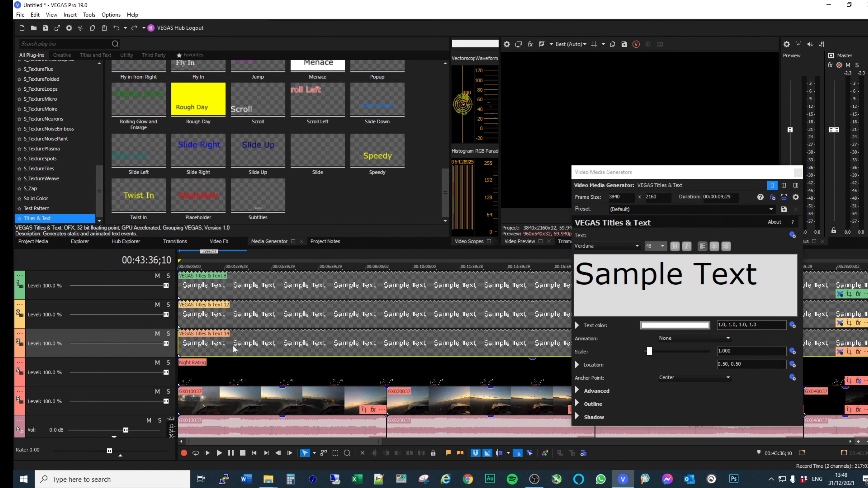
Change the first track's title text to "Ground Speed" and close the generator settings
left_click(249, 311)
left_click(250, 283)
left_click_drag(249, 312, 202, 310)
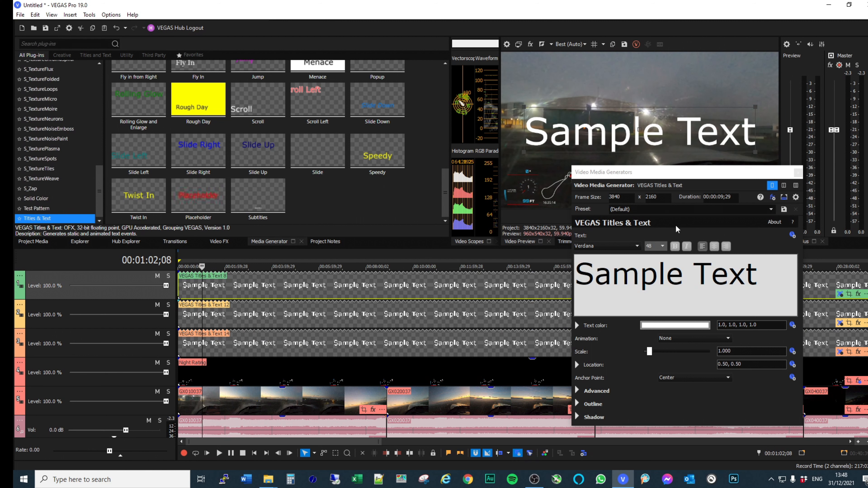
left_click(235, 283)
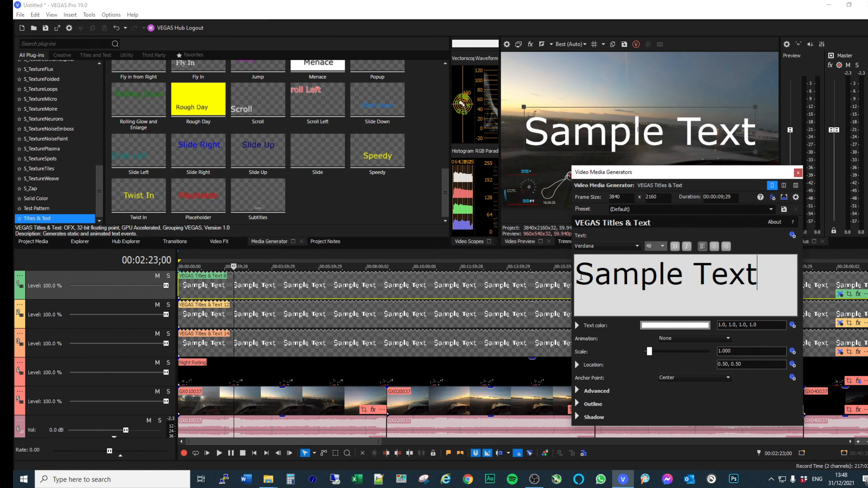
triple_click(735, 288)
type("Gro")
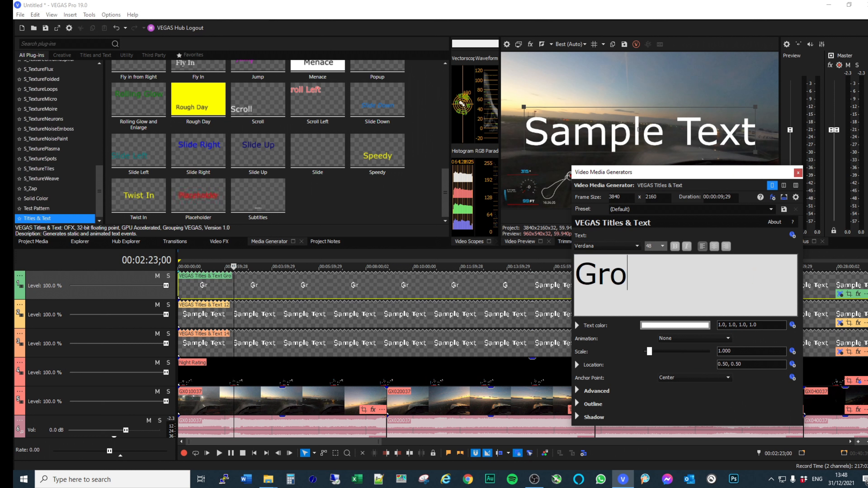
type("und Speed")
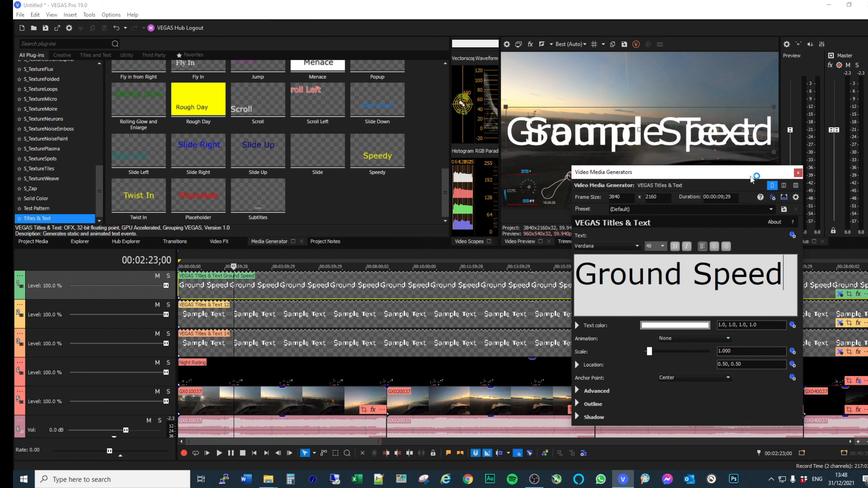
left_click_drag(748, 178, 338, 36)
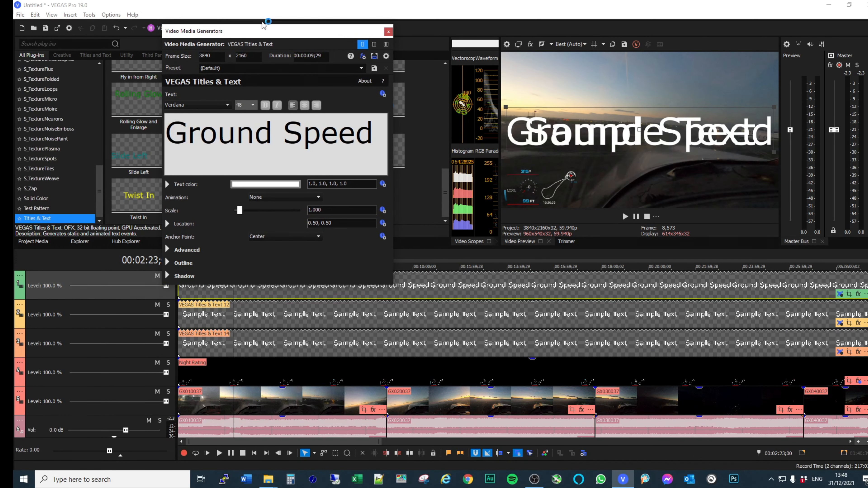
left_click(388, 31)
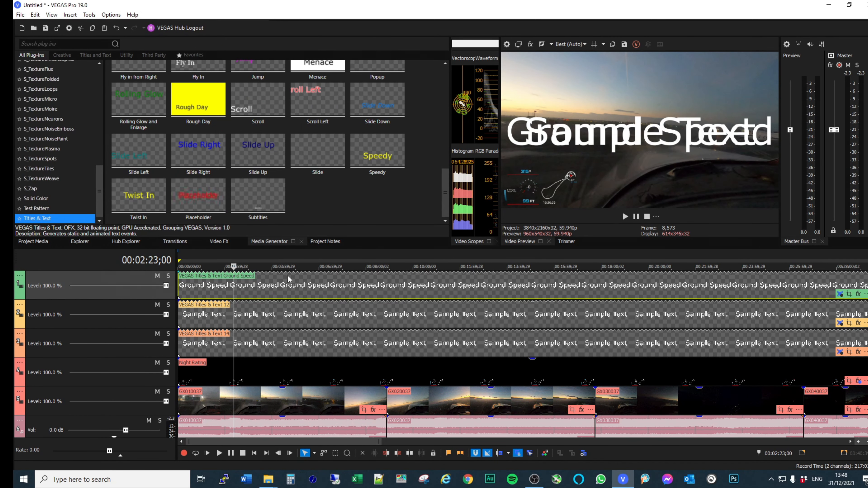
Mute both Sample Text tracks and use Track Motion to shrink the Ground Speed track to about 253 × 142 at X -1,546, Y -925
left_click(157, 304)
left_click(157, 334)
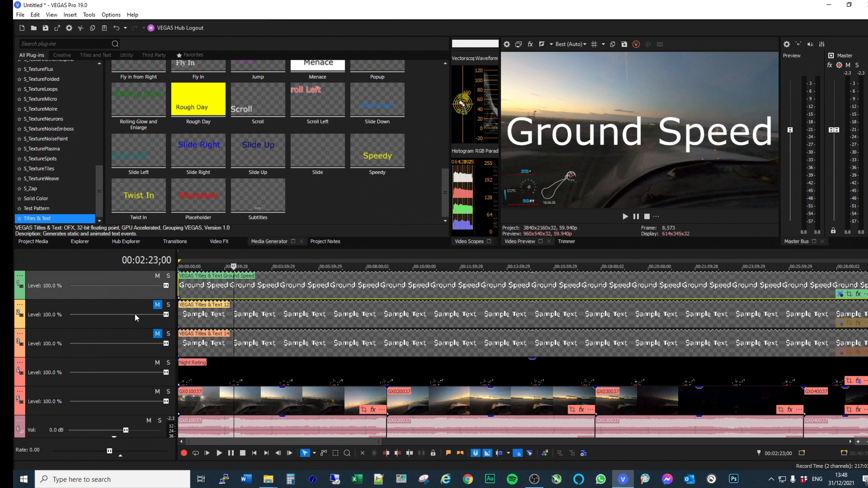
right_click(34, 283)
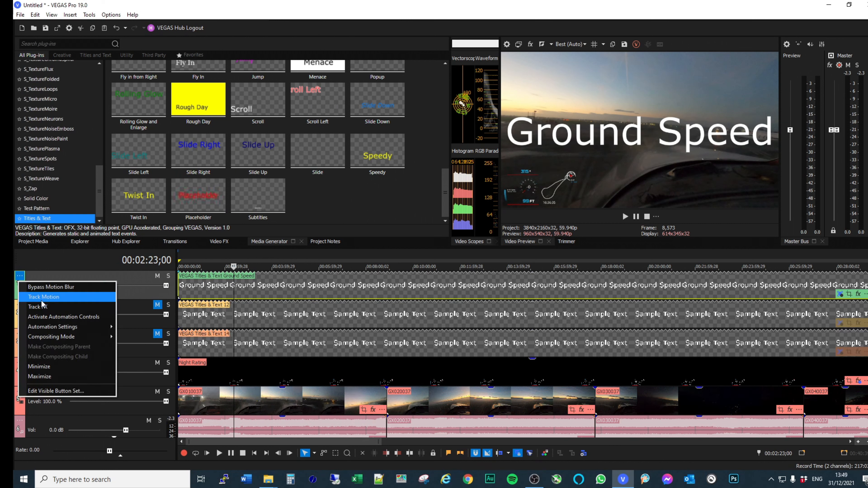
left_click(41, 300)
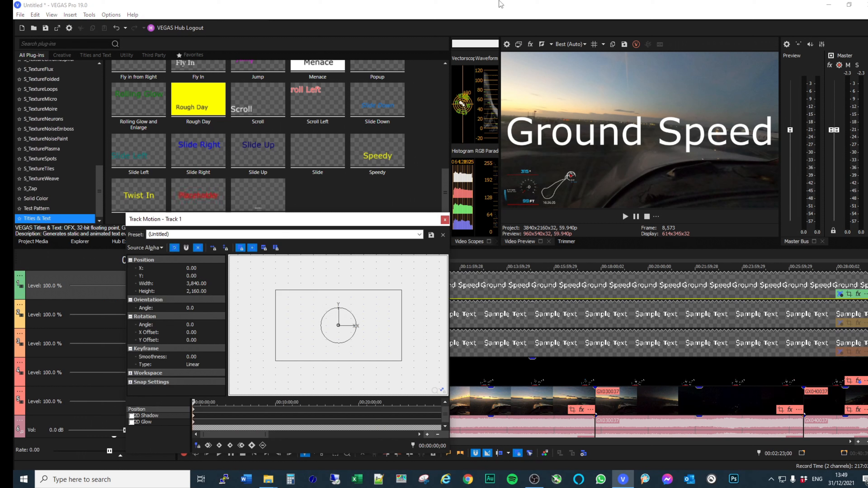
left_click(518, 46)
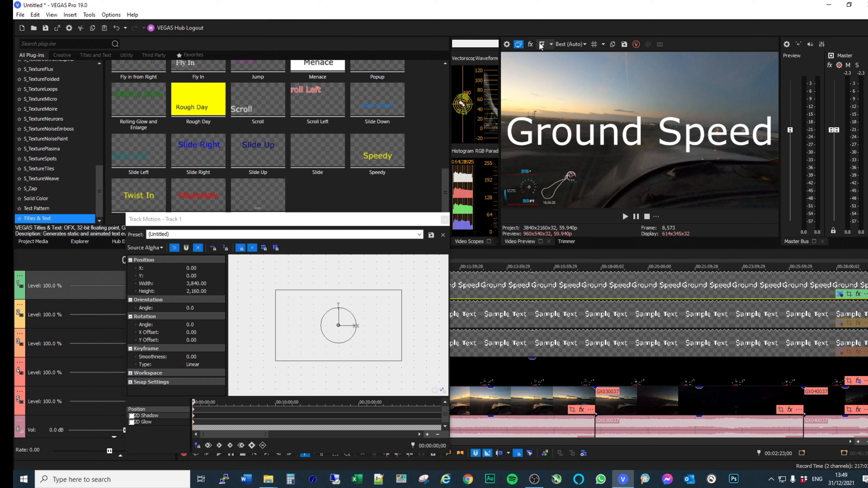
left_click(333, 340)
left_click_drag(401, 293, 302, 352)
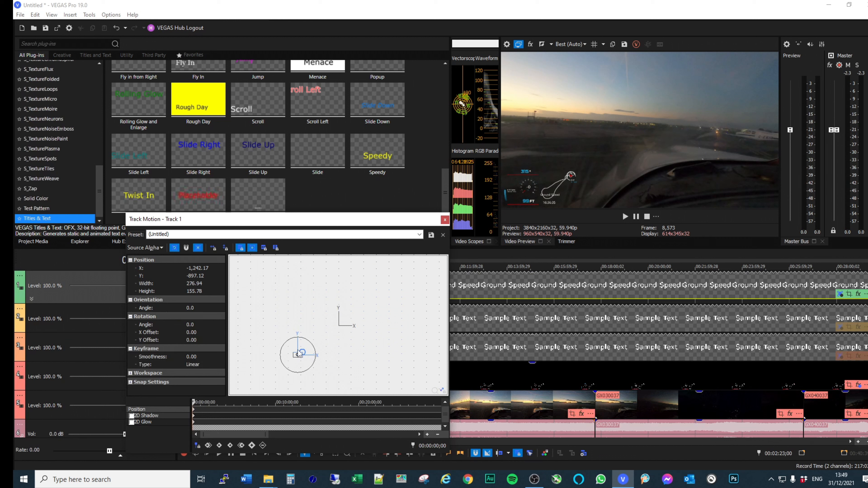
left_click_drag(299, 352, 270, 353)
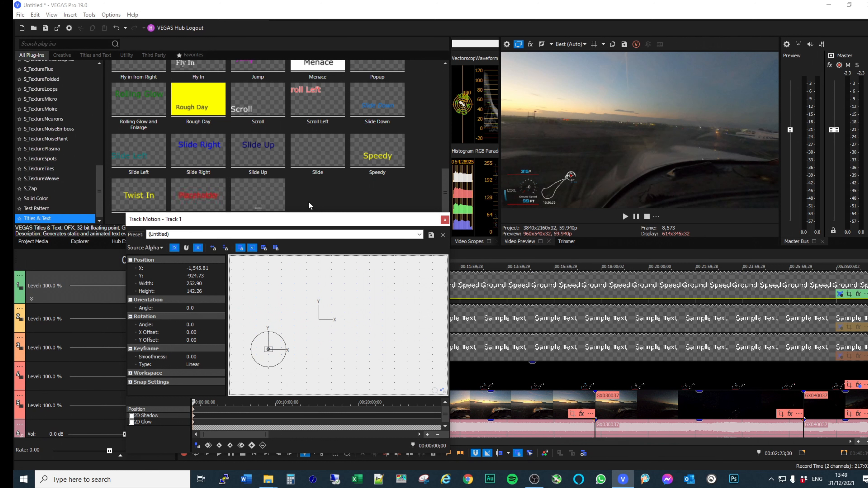
left_click(445, 220)
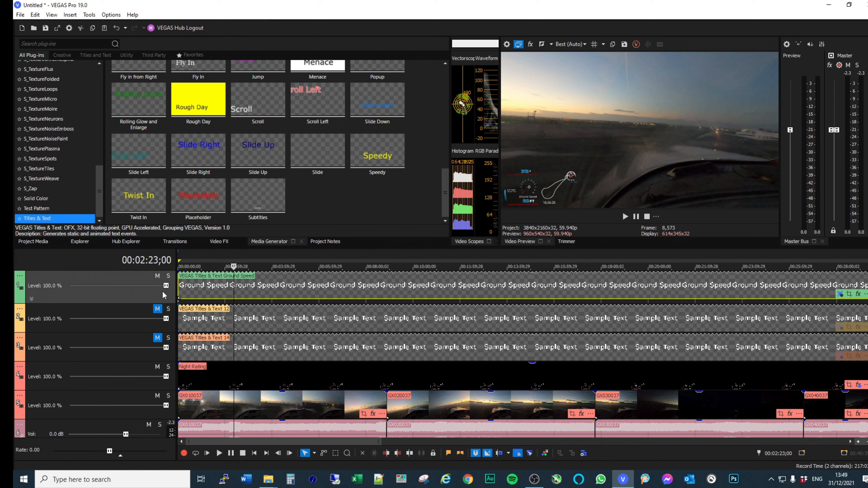
Unmute the second track and change its title text to "QNH"
left_click(157, 309)
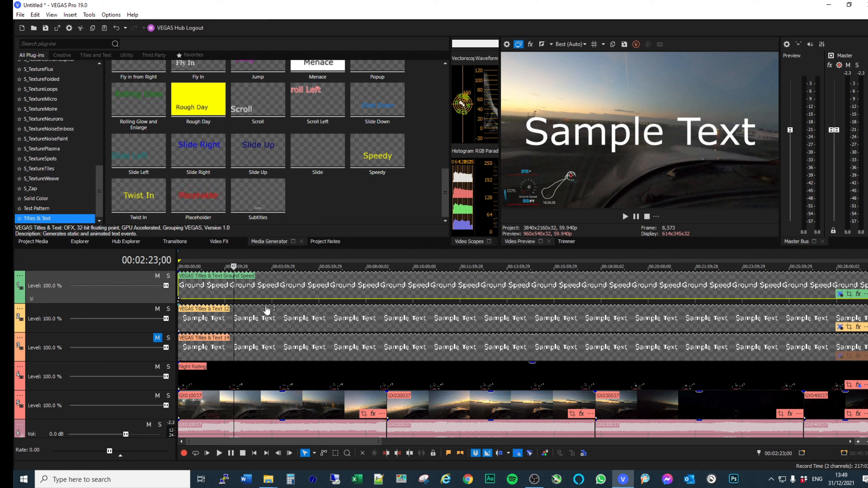
left_click(263, 312)
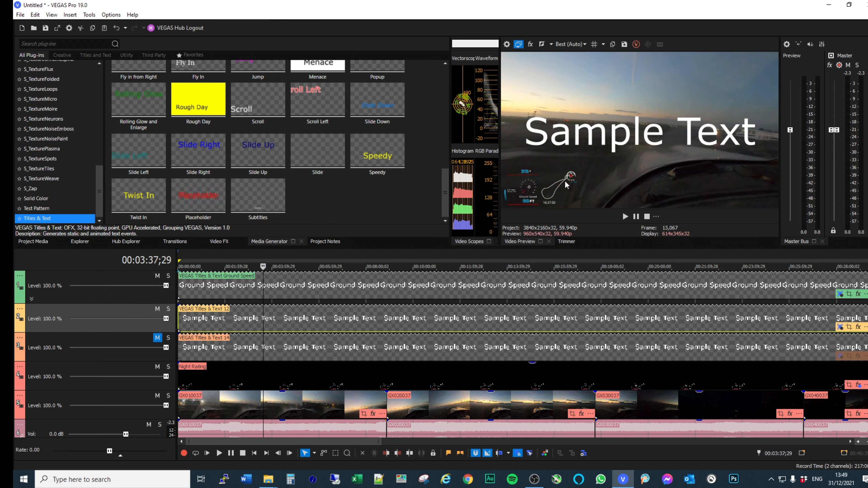
left_click(841, 327)
left_click(374, 134)
key("ctrl+a")
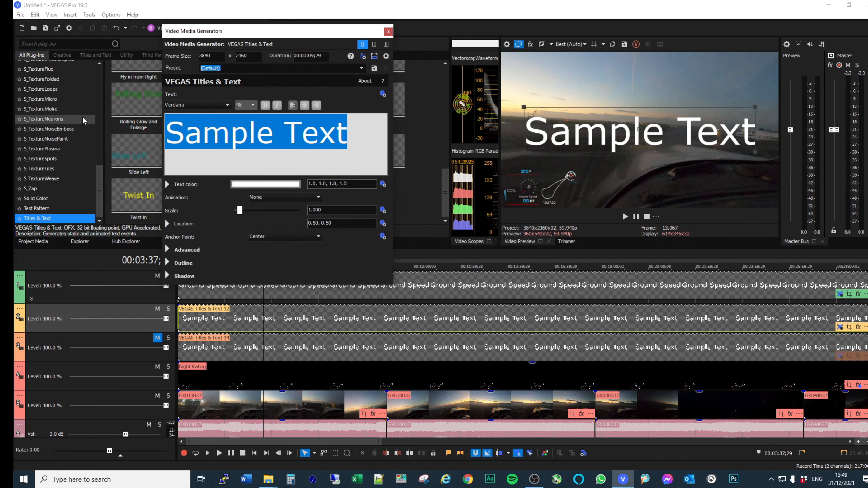
type("QNH")
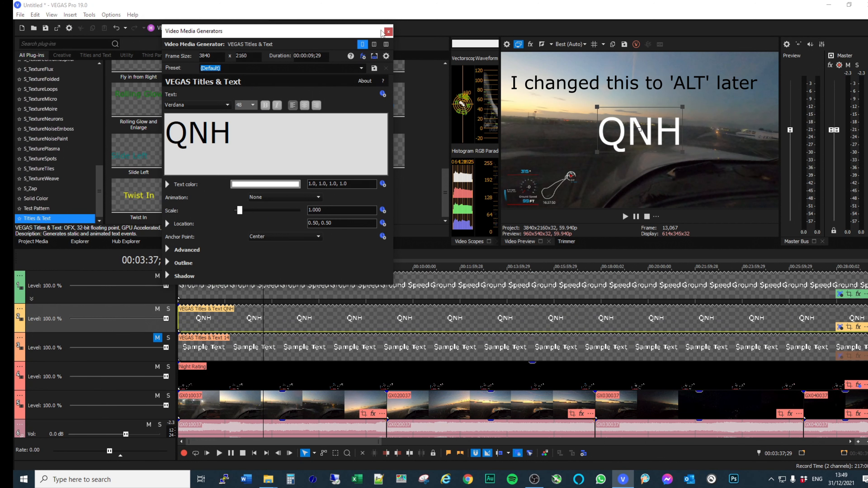
left_click(388, 31)
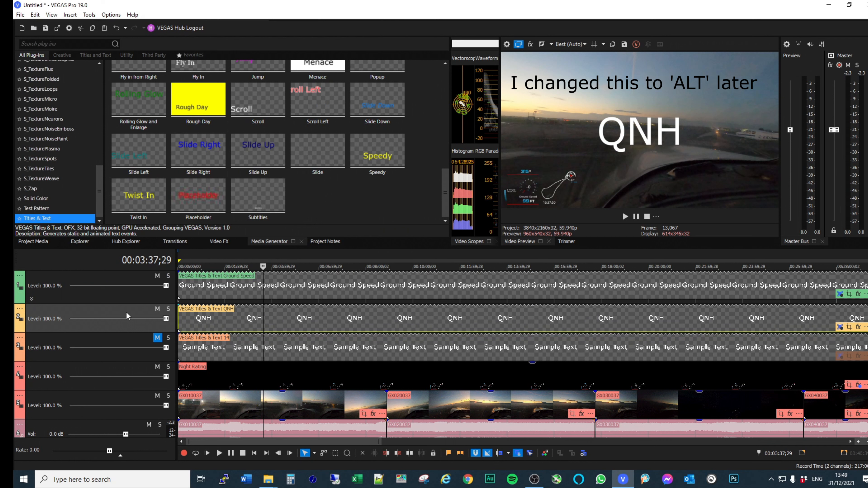
Use Track Motion to shrink the QNH track to about 365 × 205 and place it at about X -1,753, Y -980
left_click(19, 315)
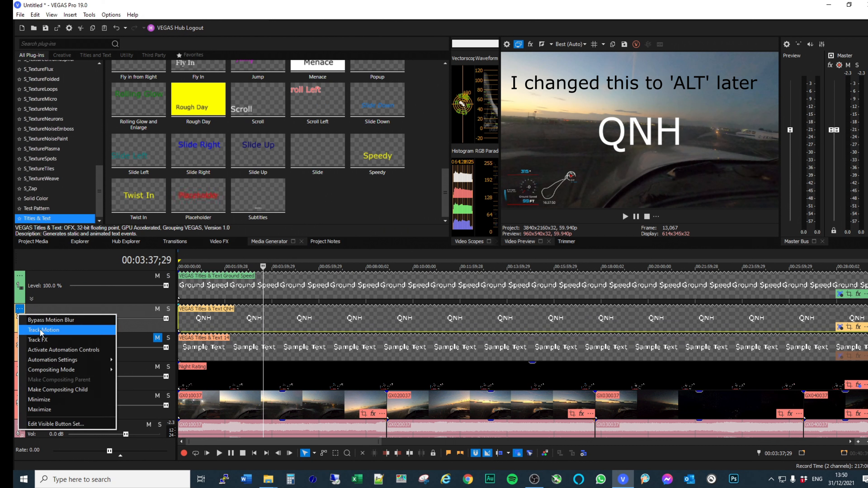
left_click(48, 376)
left_click_drag(402, 290, 287, 359)
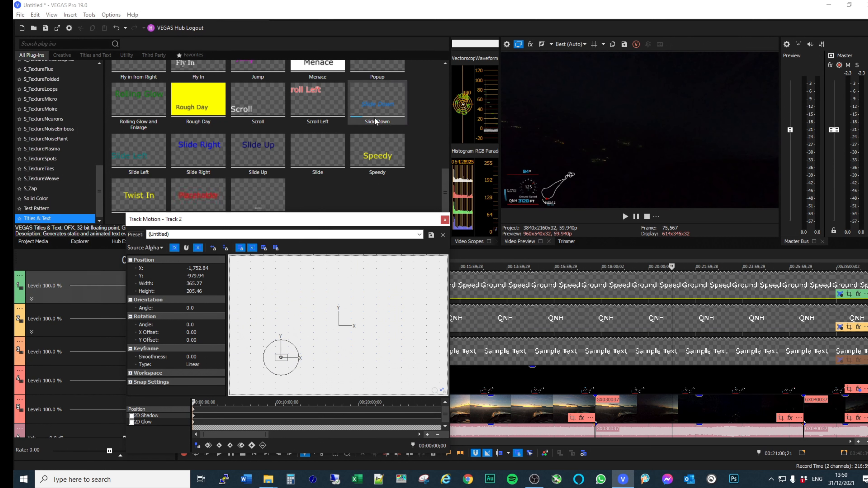
left_click(444, 219)
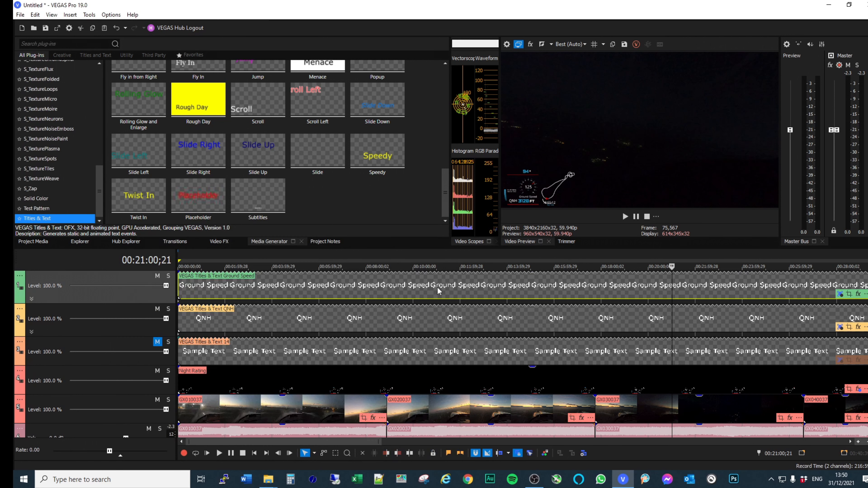
Change the third track's title text to "DI" and close the generator settings
left_click(840, 360)
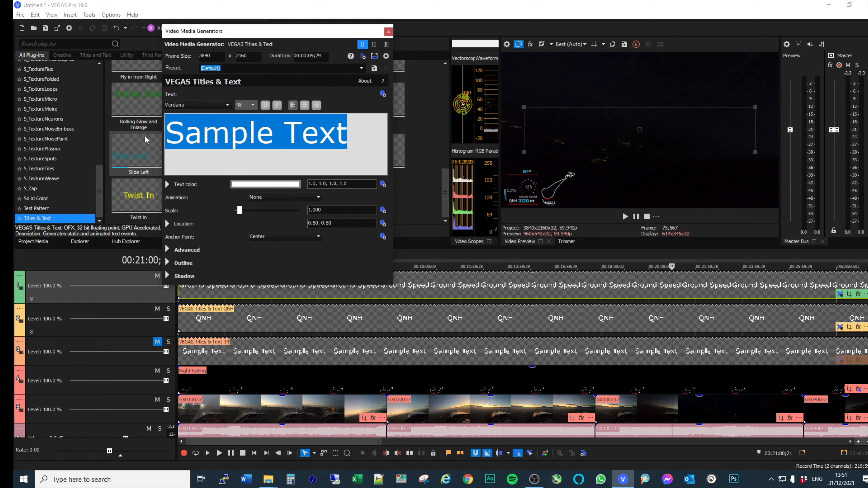
type("DI")
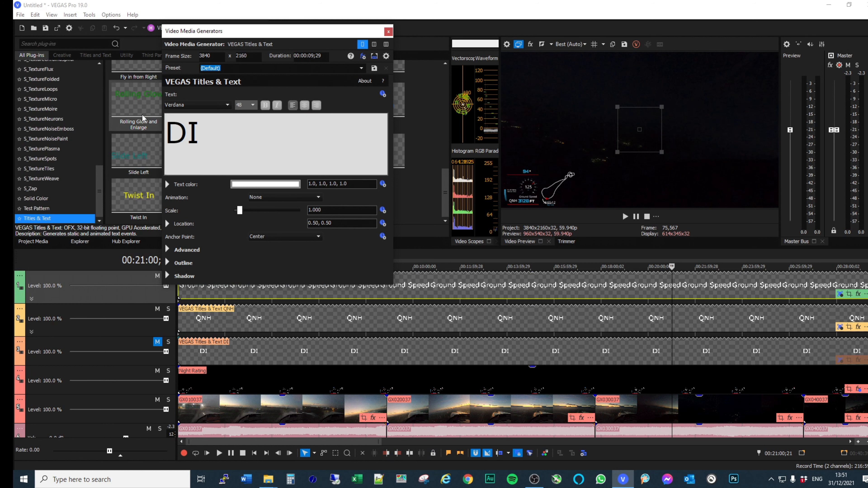
left_click(388, 31)
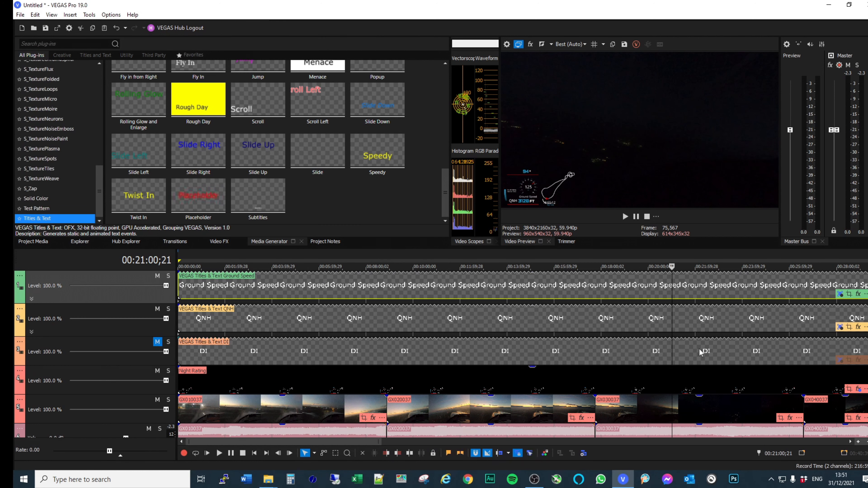
Unmute the DI track and use Track Motion to shrink it to about 445 × 250 at about X -1,707, Y -575
left_click(157, 342)
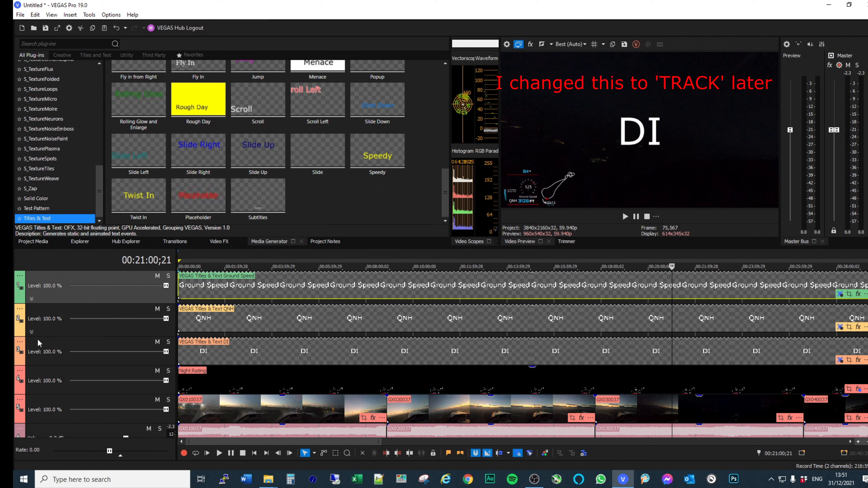
left_click(20, 342)
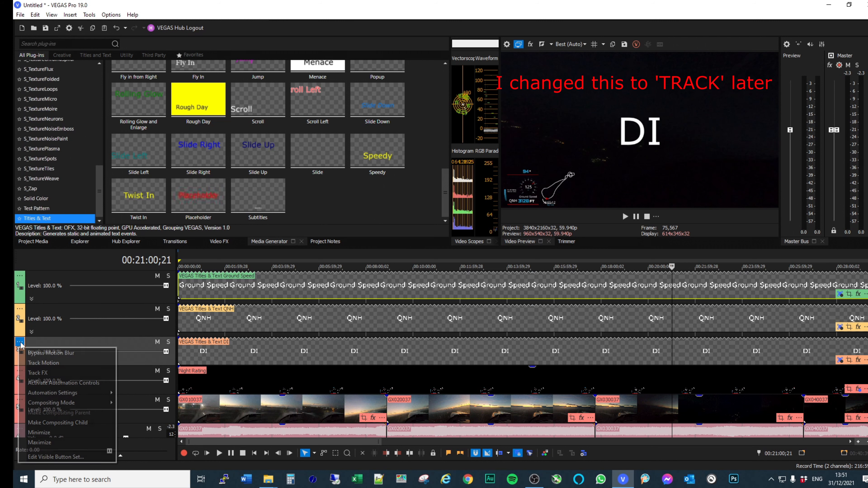
left_click(40, 363)
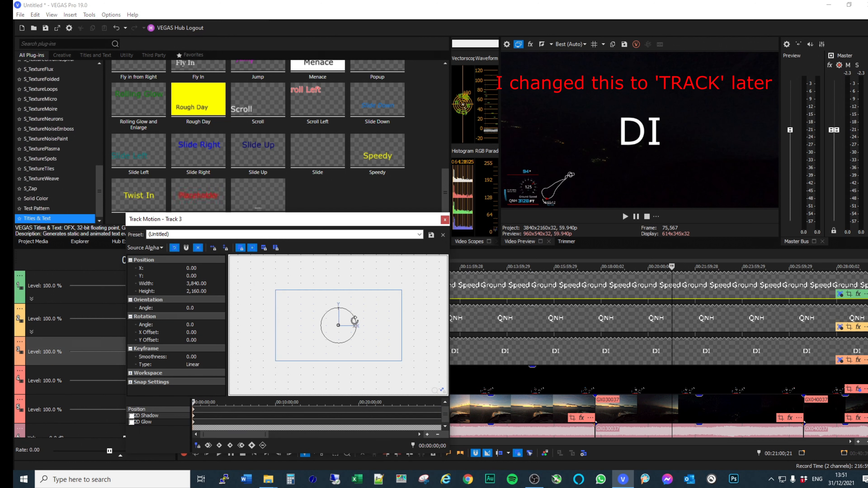
left_click_drag(400, 293, 343, 328)
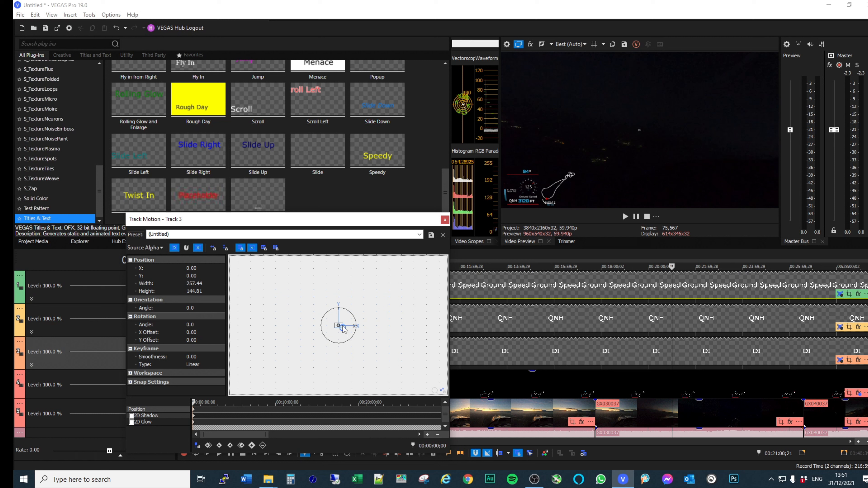
left_click_drag(343, 328, 276, 344)
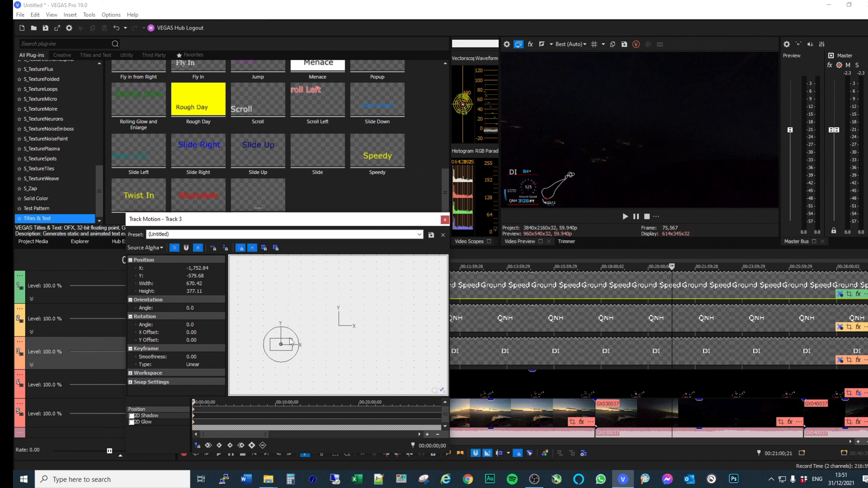
left_click_drag(291, 342, 264, 345)
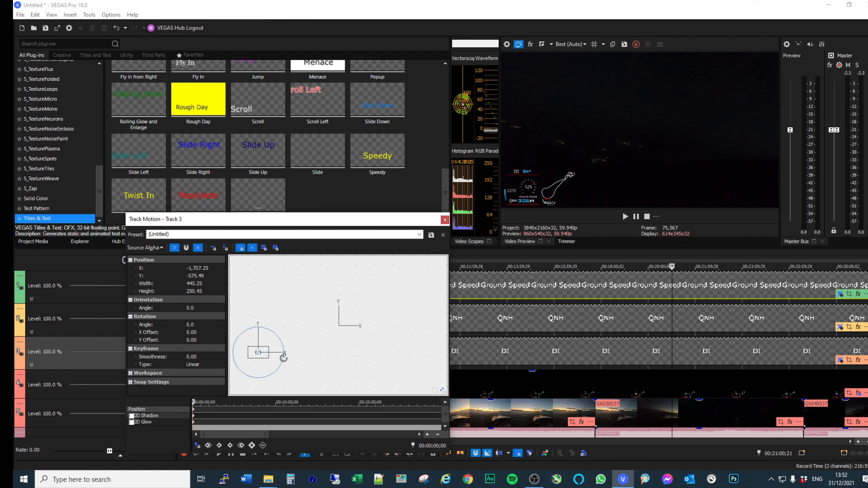
scroll(313, 346, "up", 2)
left_click_drag(310, 346, 370, 327)
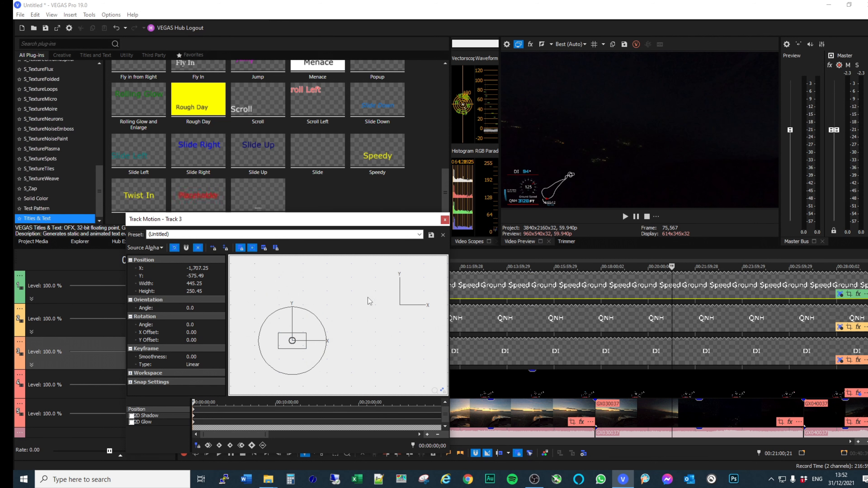
left_click(444, 220)
Move the playhead to about 00:18:00 and nudge the QNH track in Track Motion to about X -1,772, Y -986
left_click(566, 327)
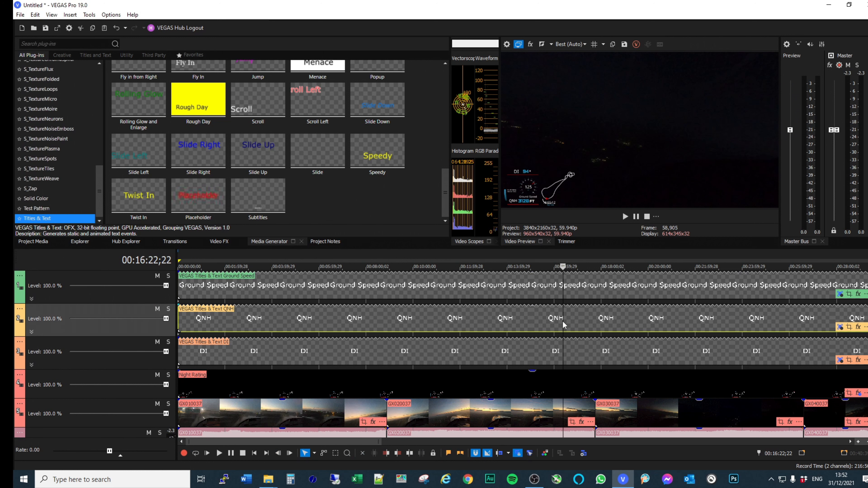
left_click(669, 333)
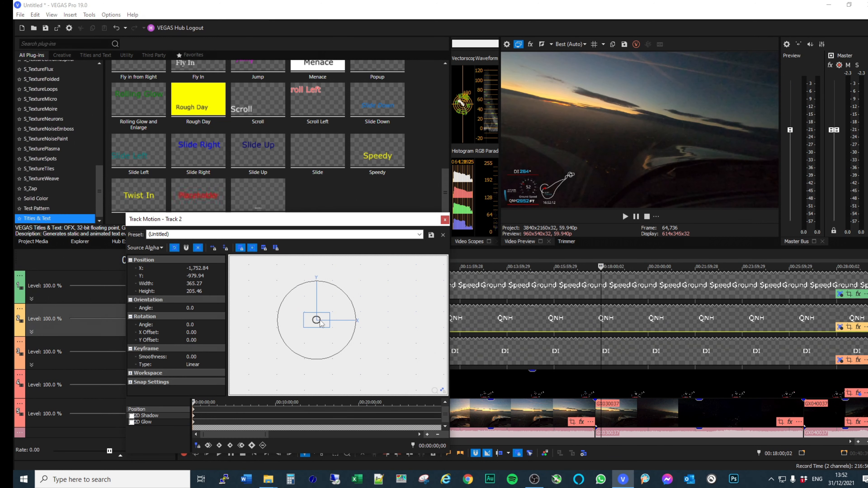
key("Left")
key("Left")
key("Left")
key("Left")
key("Left")
key("Left")
key("Left")
key("Left")
key("Left")
key("Down")
key("Right")
key("Right")
key("Right")
key("Right")
key("Right")
key("Up")
key("Right")
key("Down")
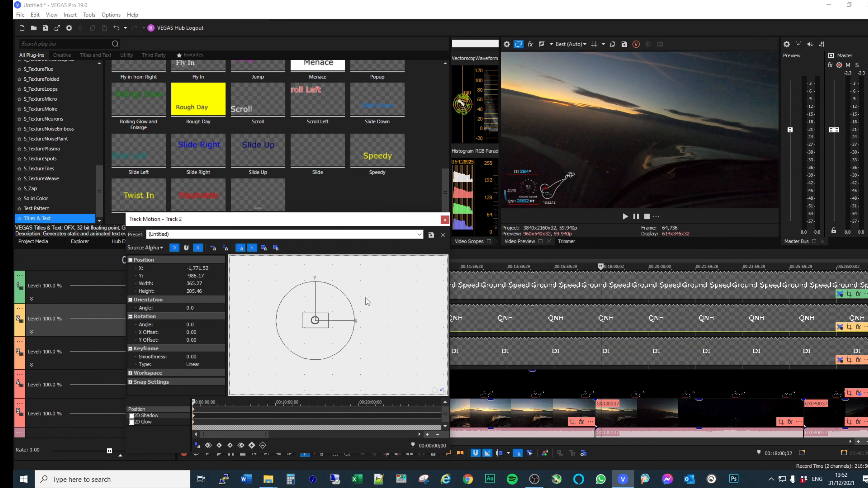
left_click(655, 188)
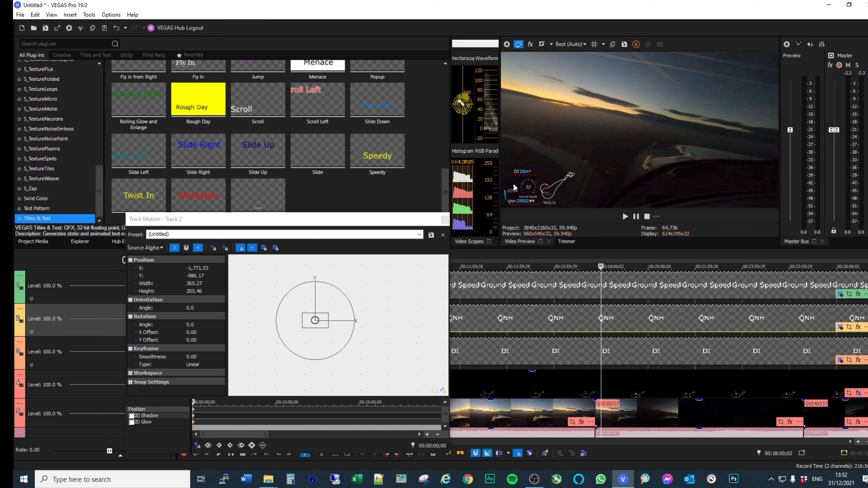